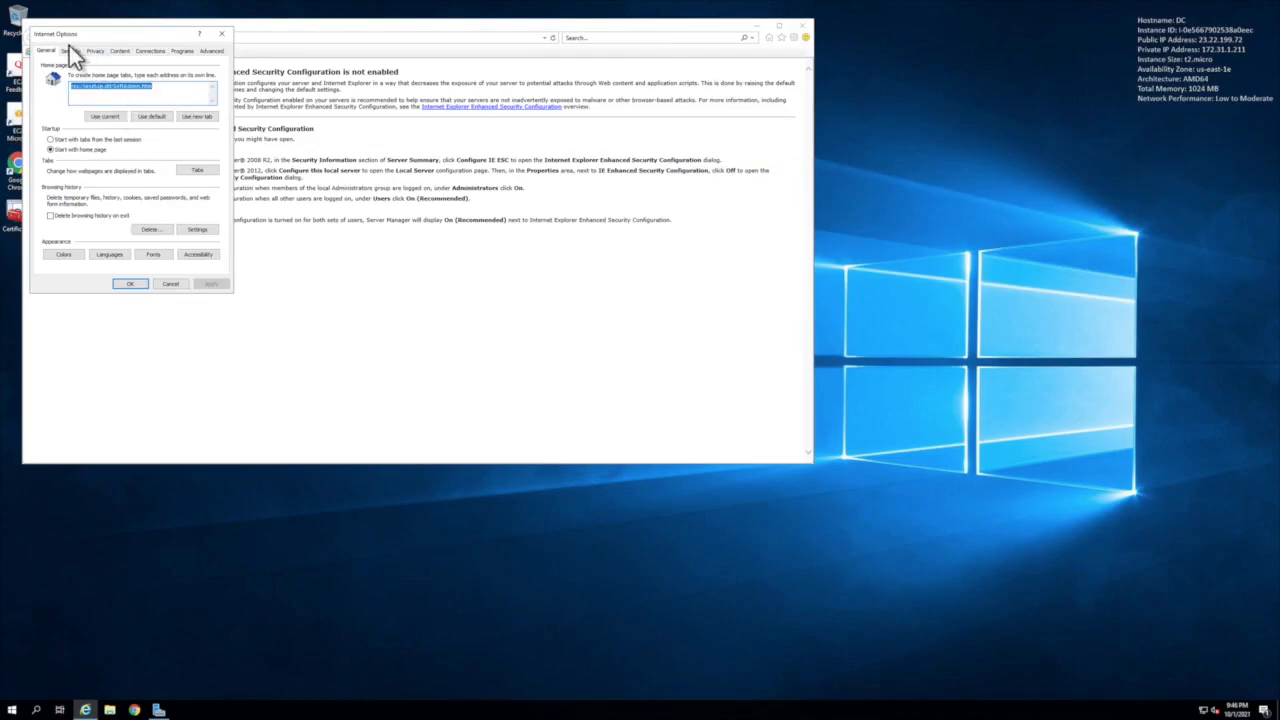
# Review the websites assigned to the Local intranet security zone in Internet Options, and close the dialogs.
pyautogui.click(69, 50)
pyautogui.click(97, 90)
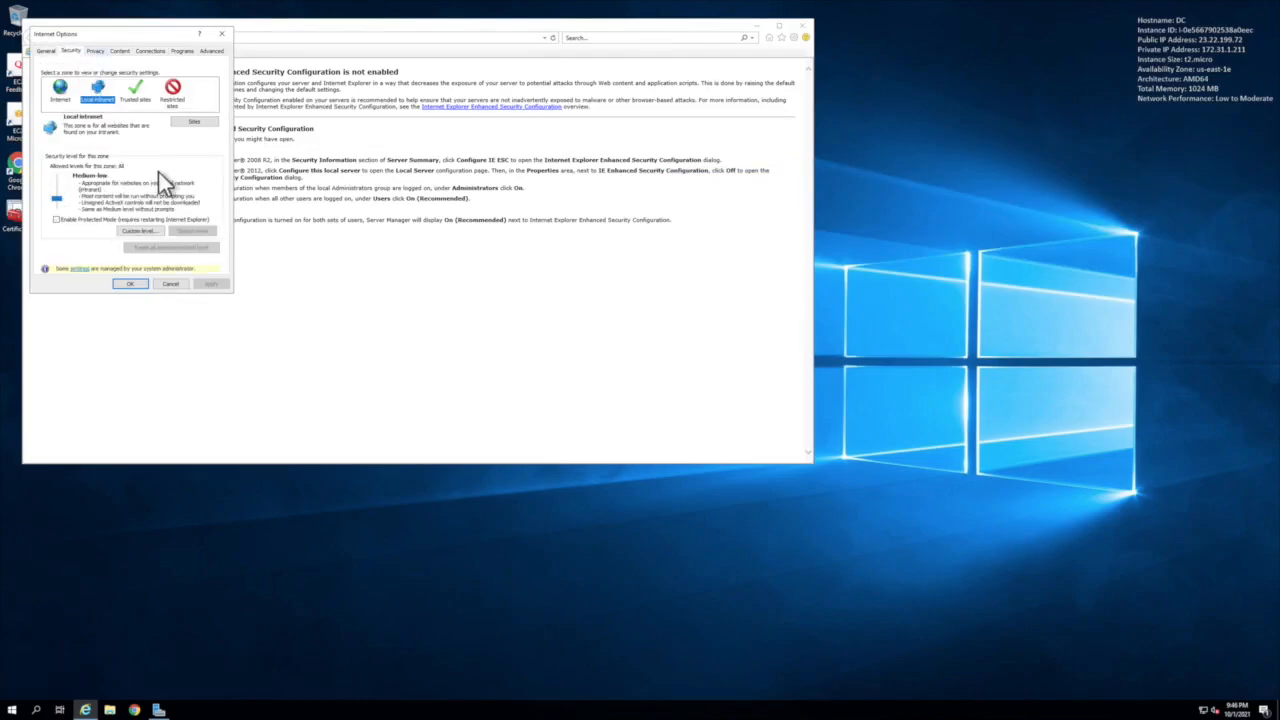
pyautogui.click(185, 122)
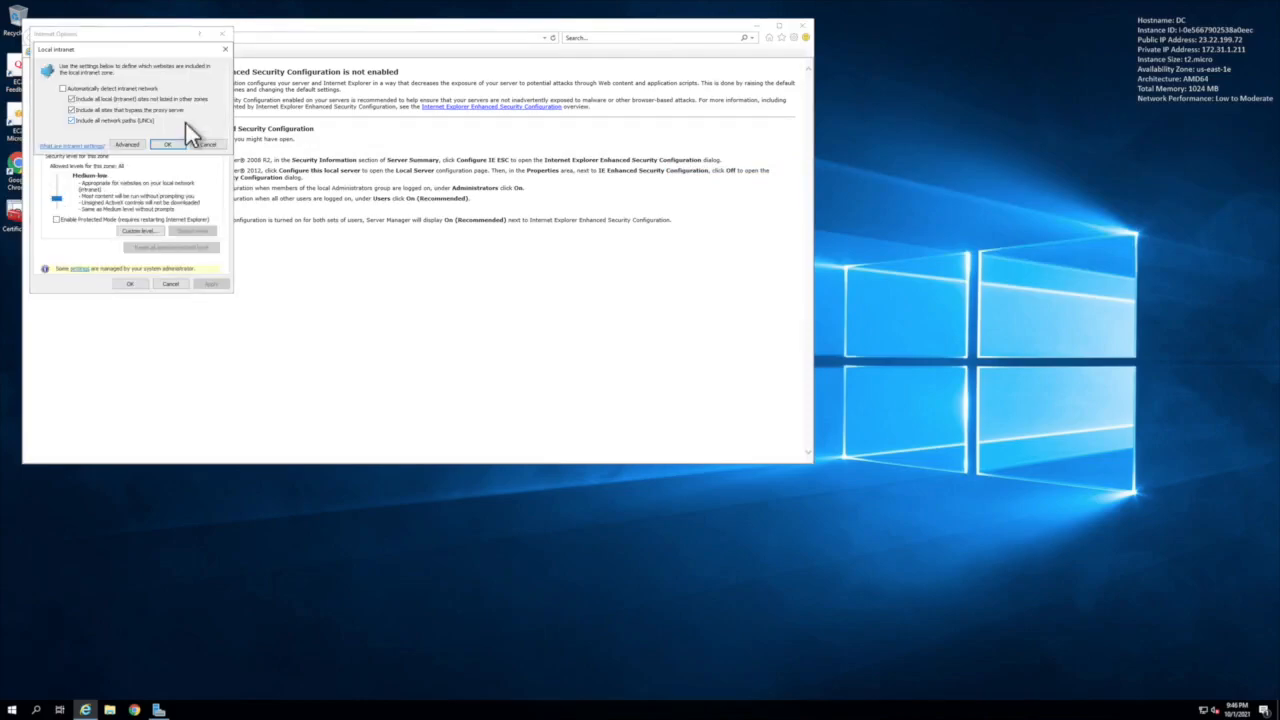
pyautogui.click(125, 144)
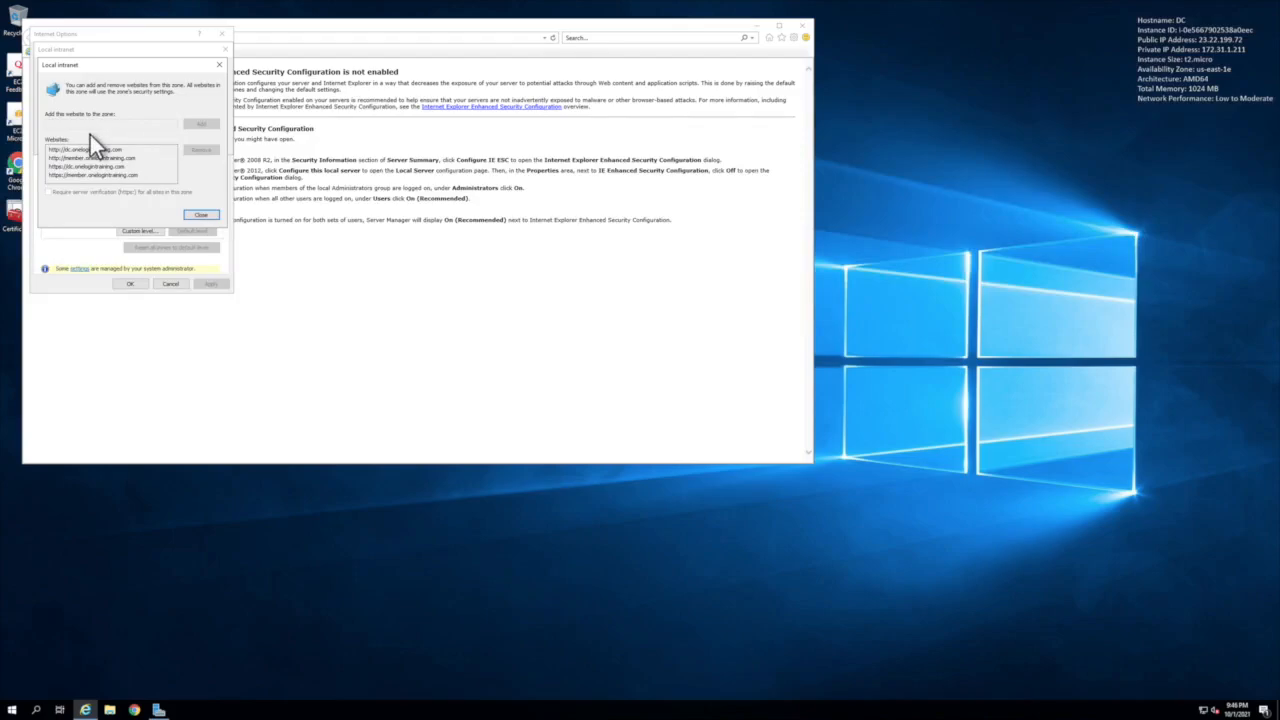
pyautogui.click(200, 216)
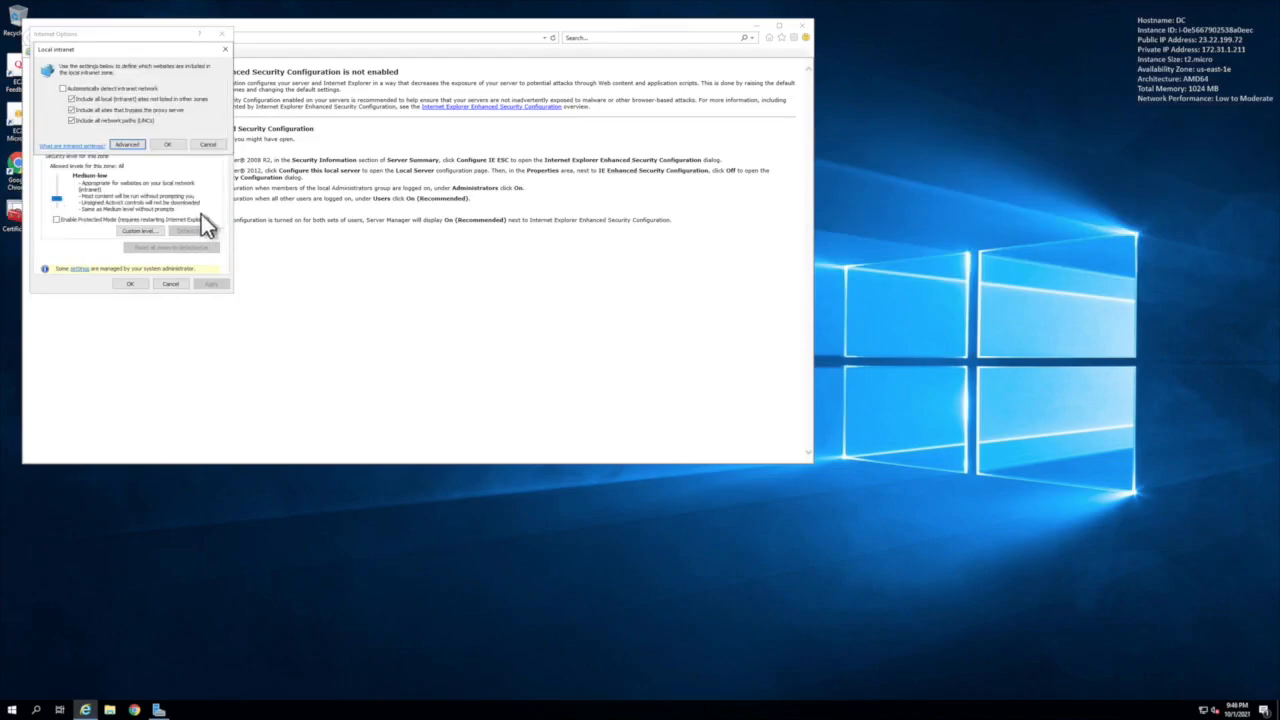
pyautogui.click(170, 145)
pyautogui.click(130, 285)
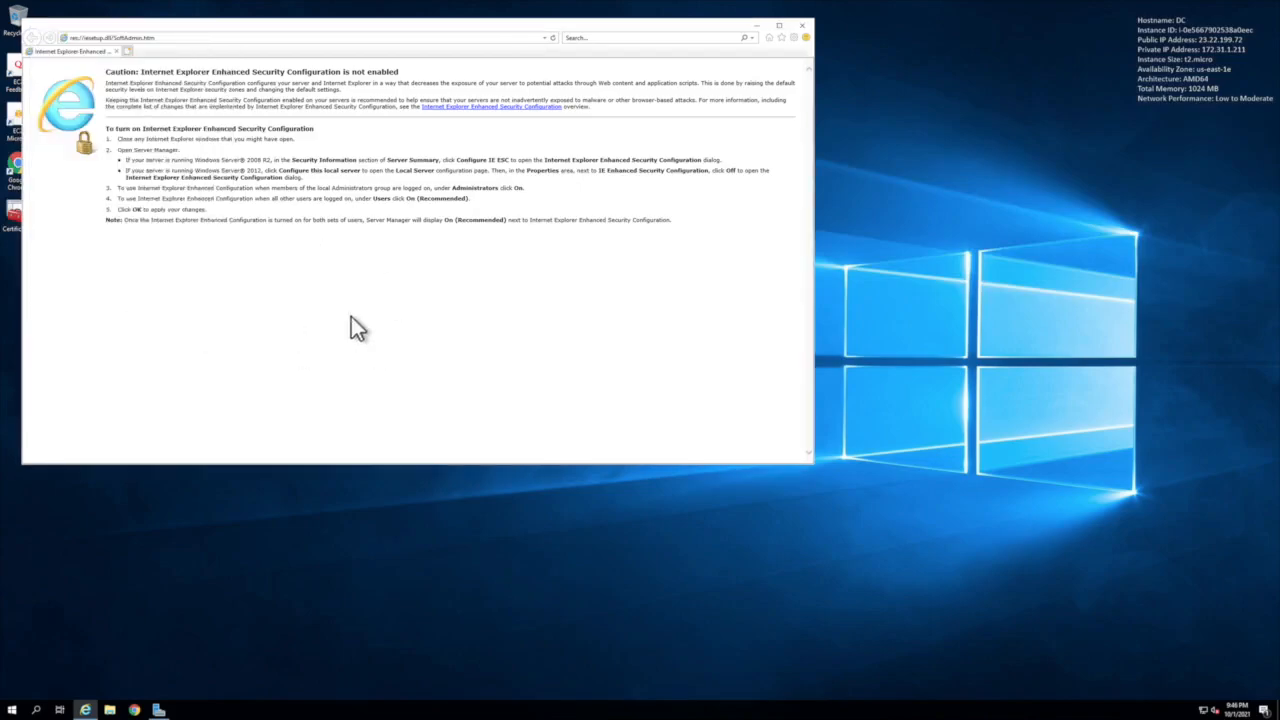
# Switch to Server Manager, launch Group Policy Management, and open the Default Domain Policy for editing.
pyautogui.click(158, 710)
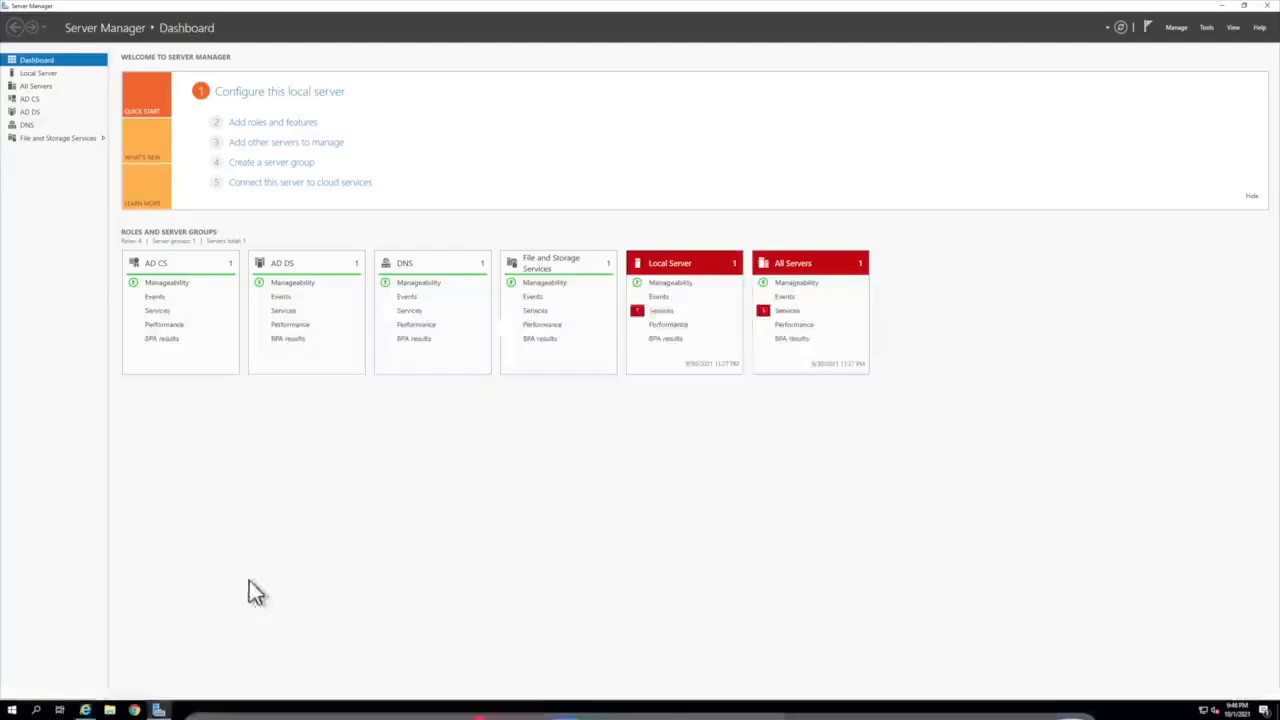
pyautogui.click(1206, 28)
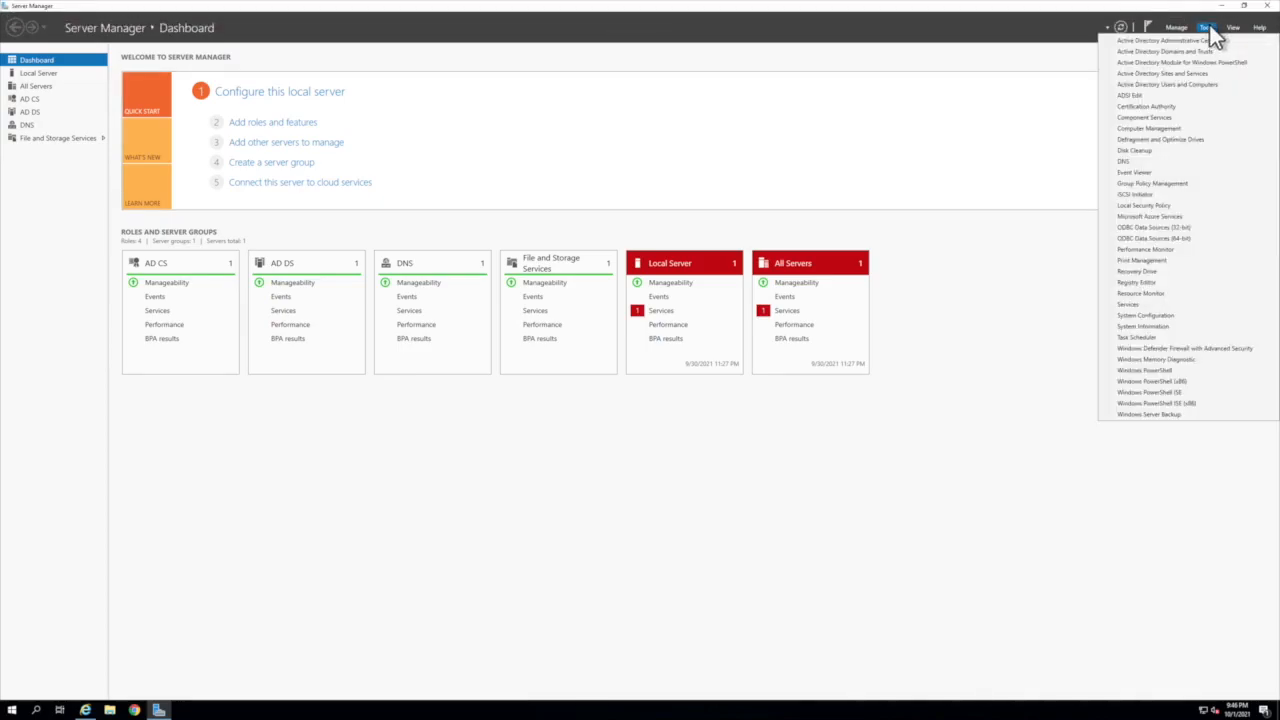
pyautogui.click(1150, 186)
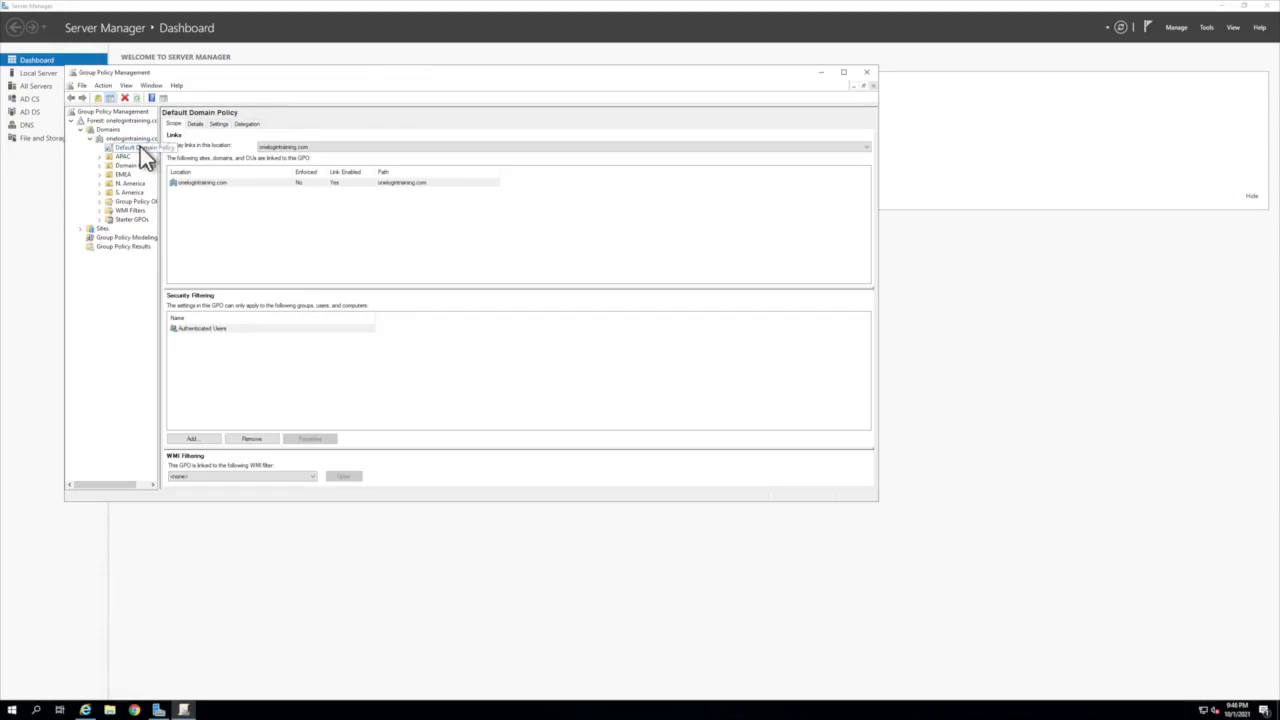
pyautogui.rightClick(140, 146)
pyautogui.click(153, 151)
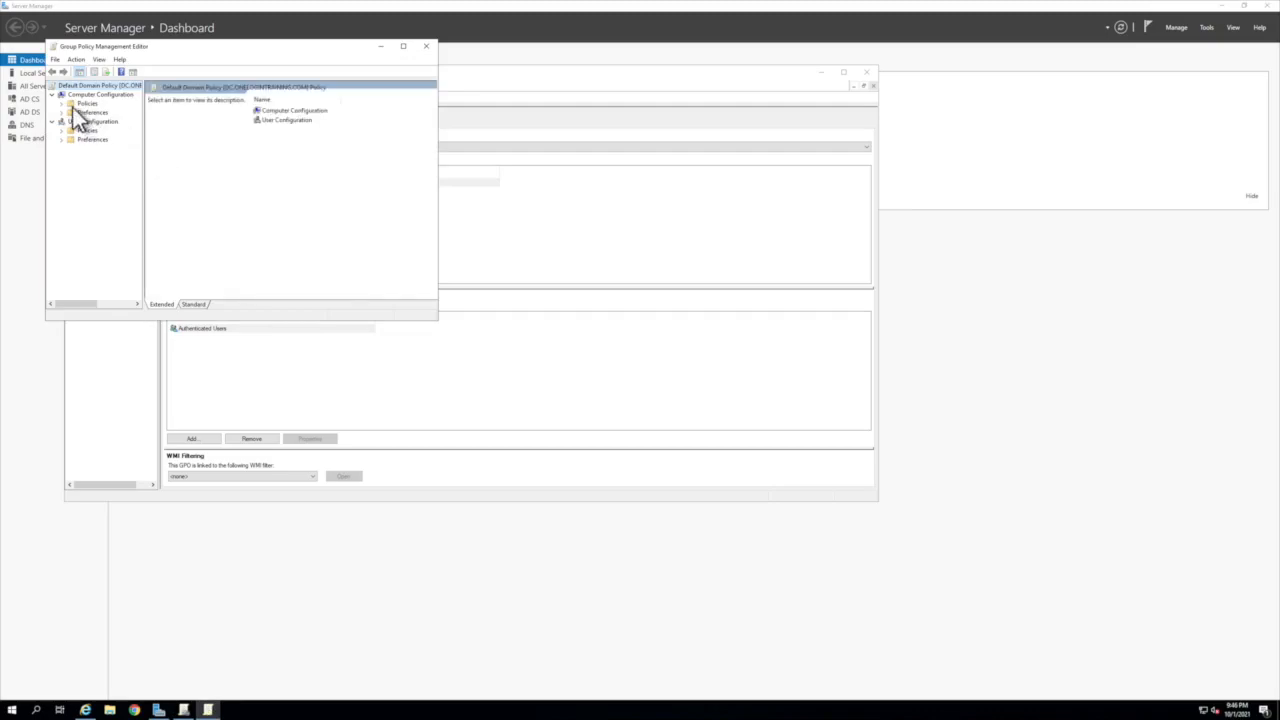
# Expand Administrative Templates under the Computer Configuration policies, and widen the editor window and its tree pane.
pyautogui.click(61, 103)
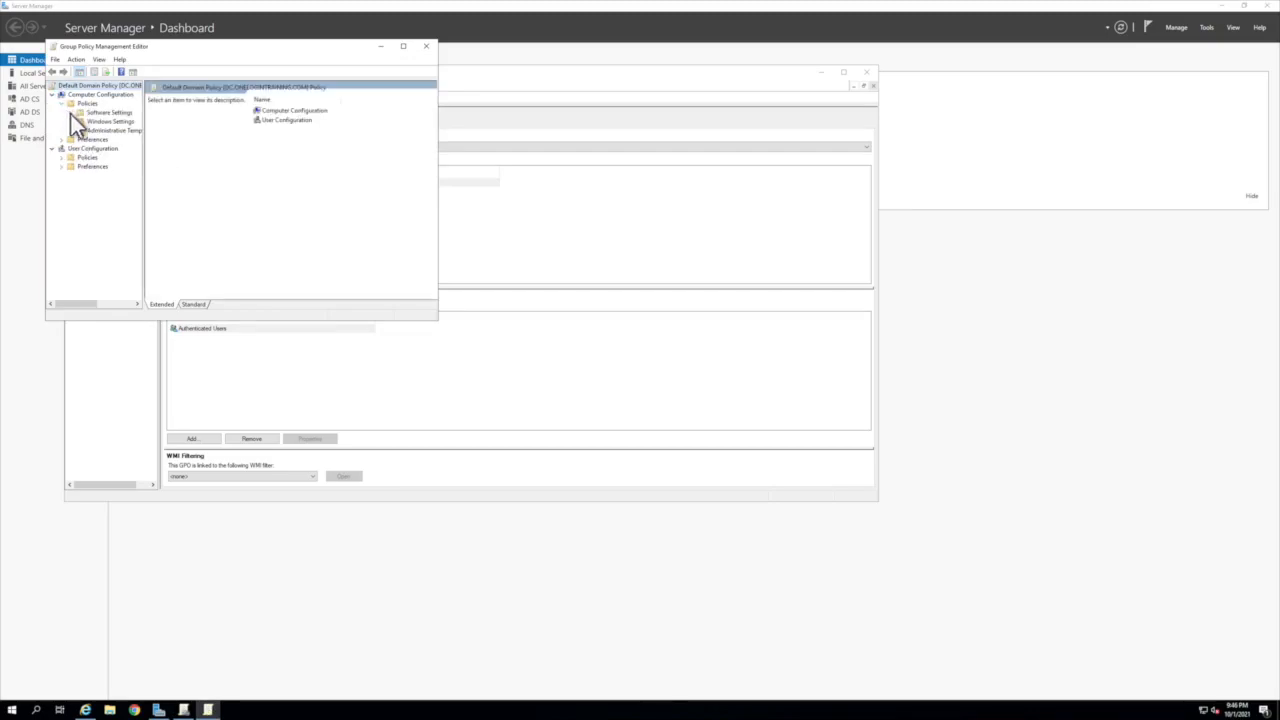
pyautogui.click(72, 130)
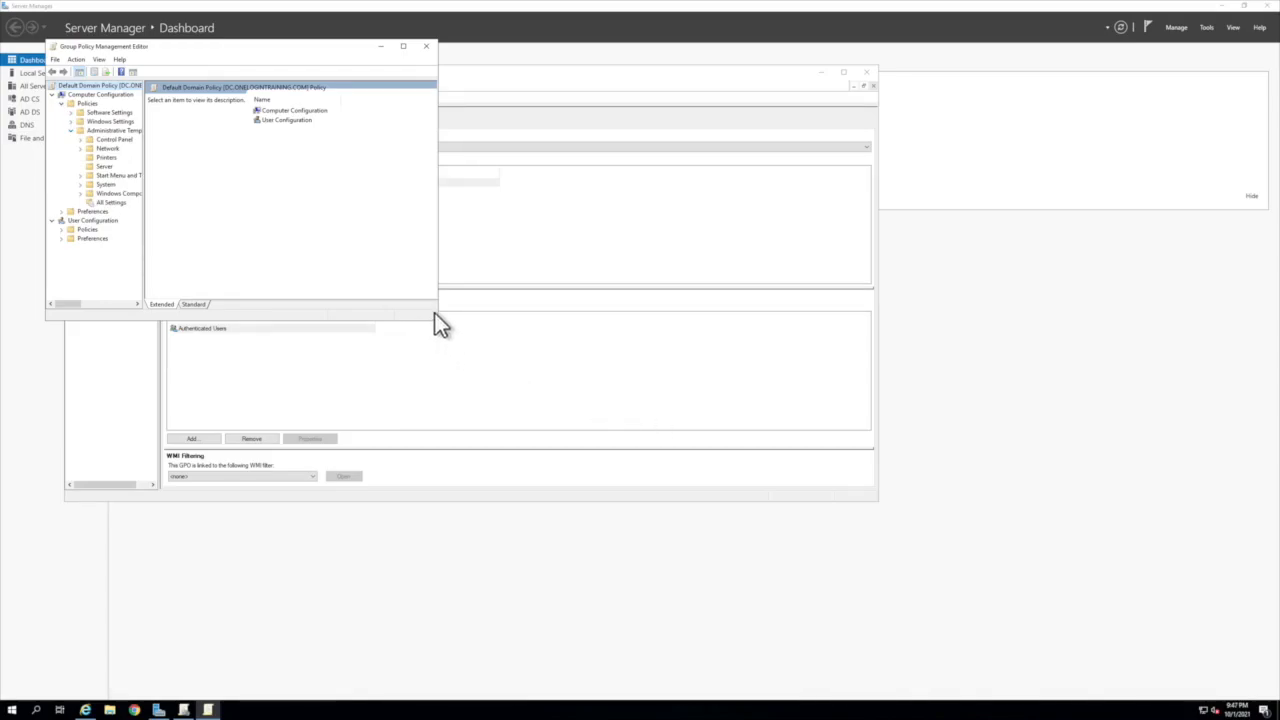
pyautogui.moveTo(440, 320); pyautogui.dragTo(779, 325)
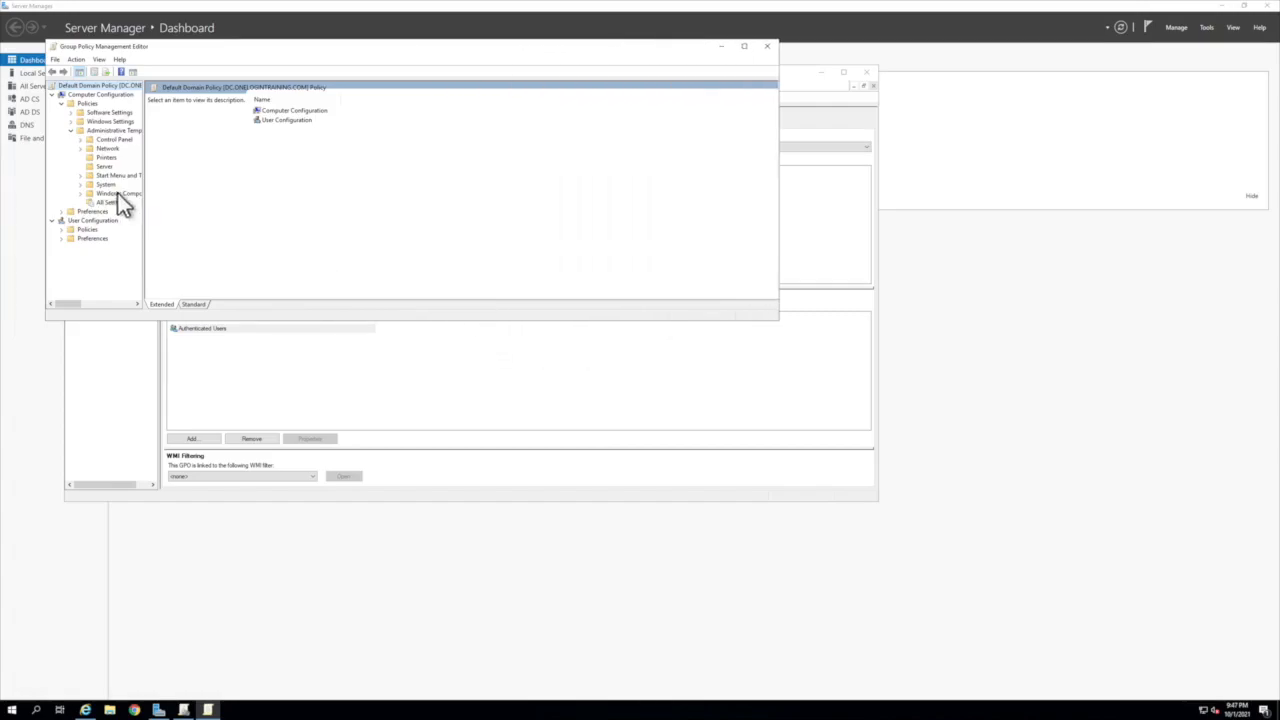
pyautogui.moveTo(149, 194); pyautogui.dragTo(313, 202)
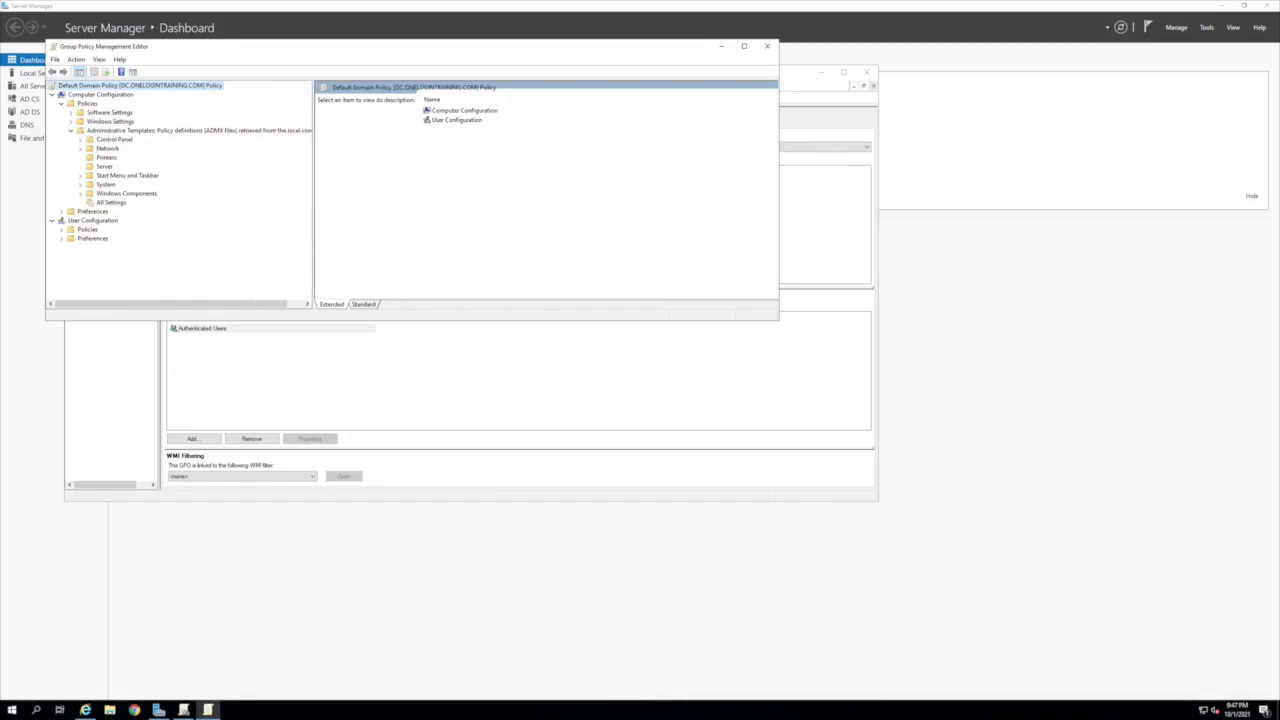
# Go to Windows Components > Internet Explorer > Internet Control Panel > Security Page within the policy tree.
pyautogui.doubleClick(127, 193)
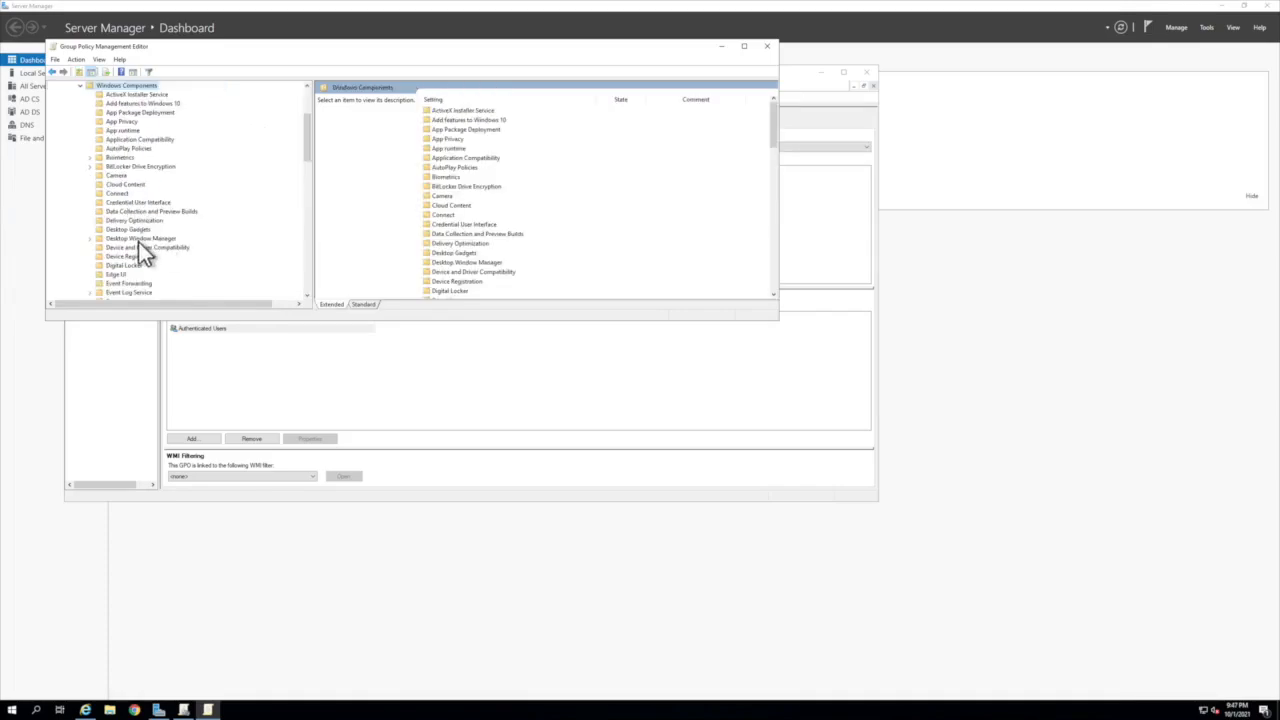
pyautogui.scroll(-1, 142, 253)
pyautogui.scroll(-4, 140, 244)
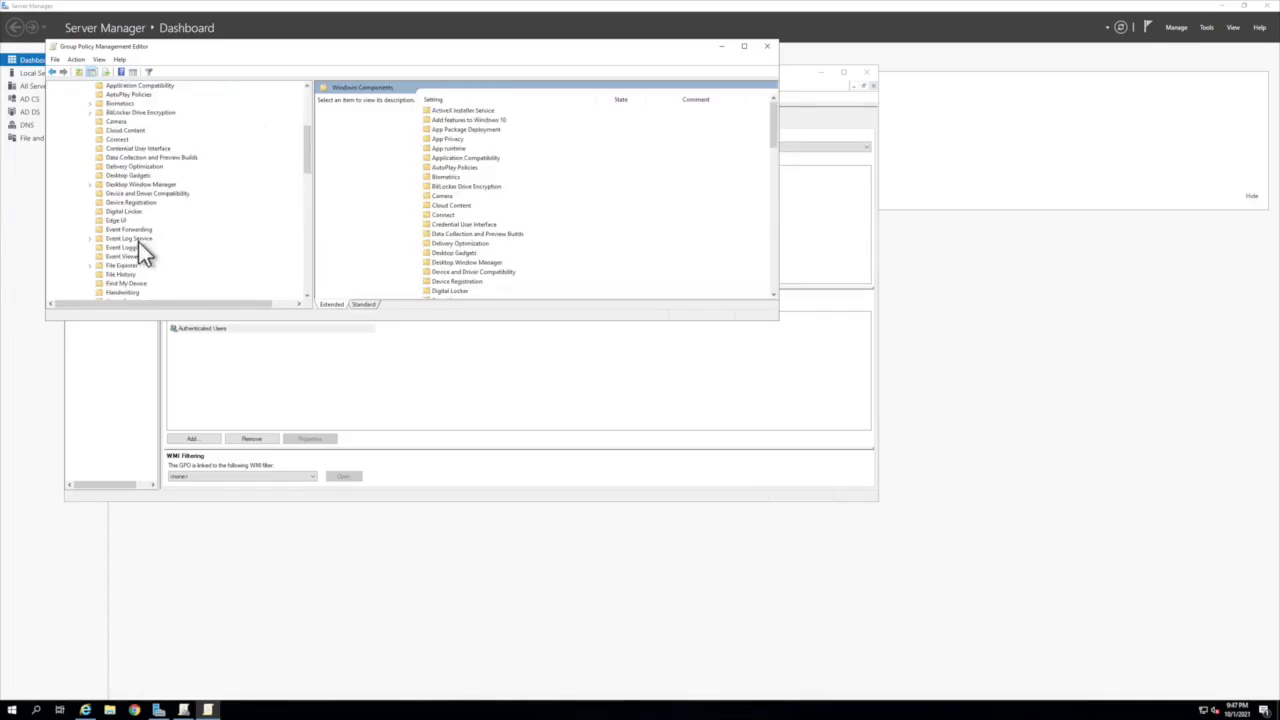
pyautogui.doubleClick(133, 231)
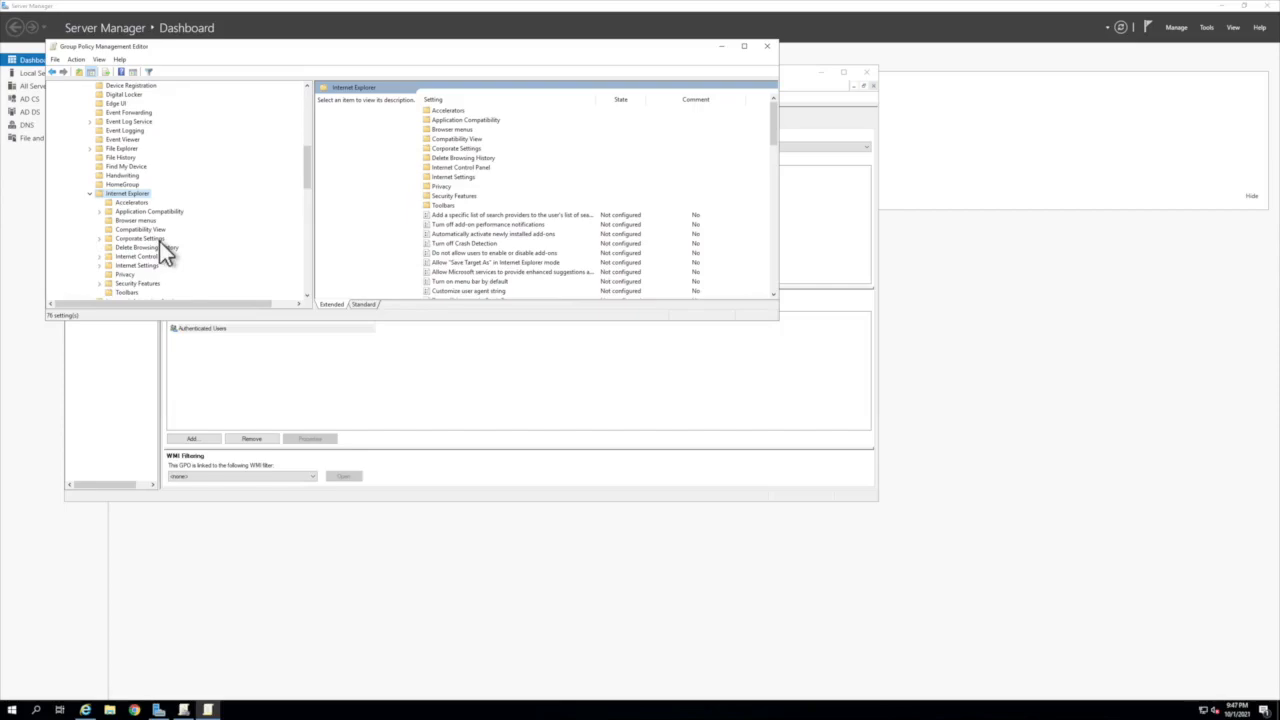
pyautogui.scroll(-1, 159, 284)
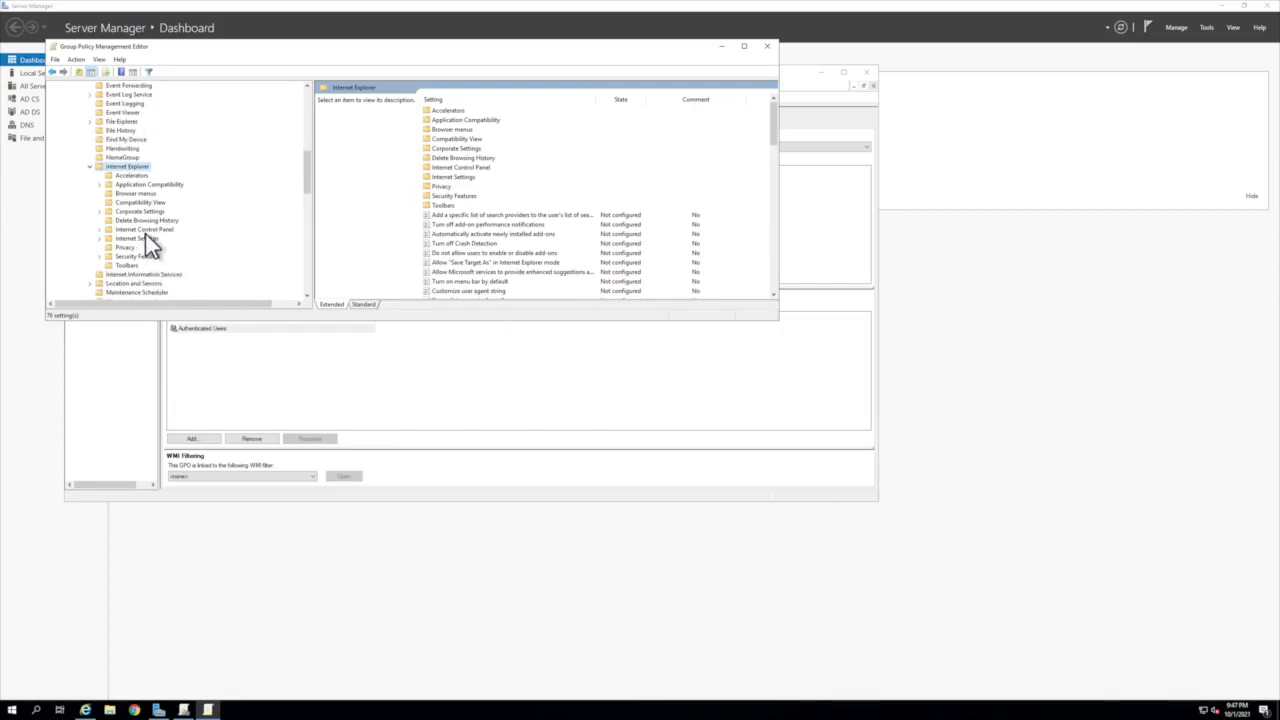
pyautogui.doubleClick(145, 230)
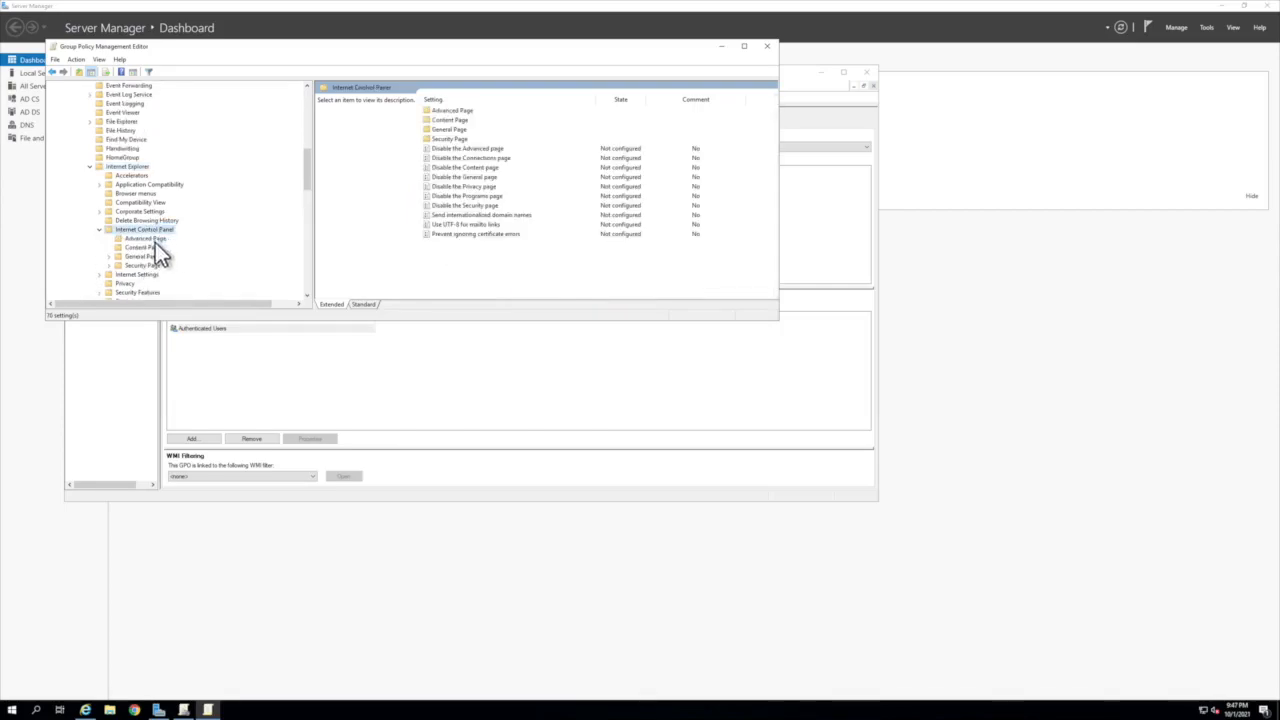
pyautogui.doubleClick(145, 266)
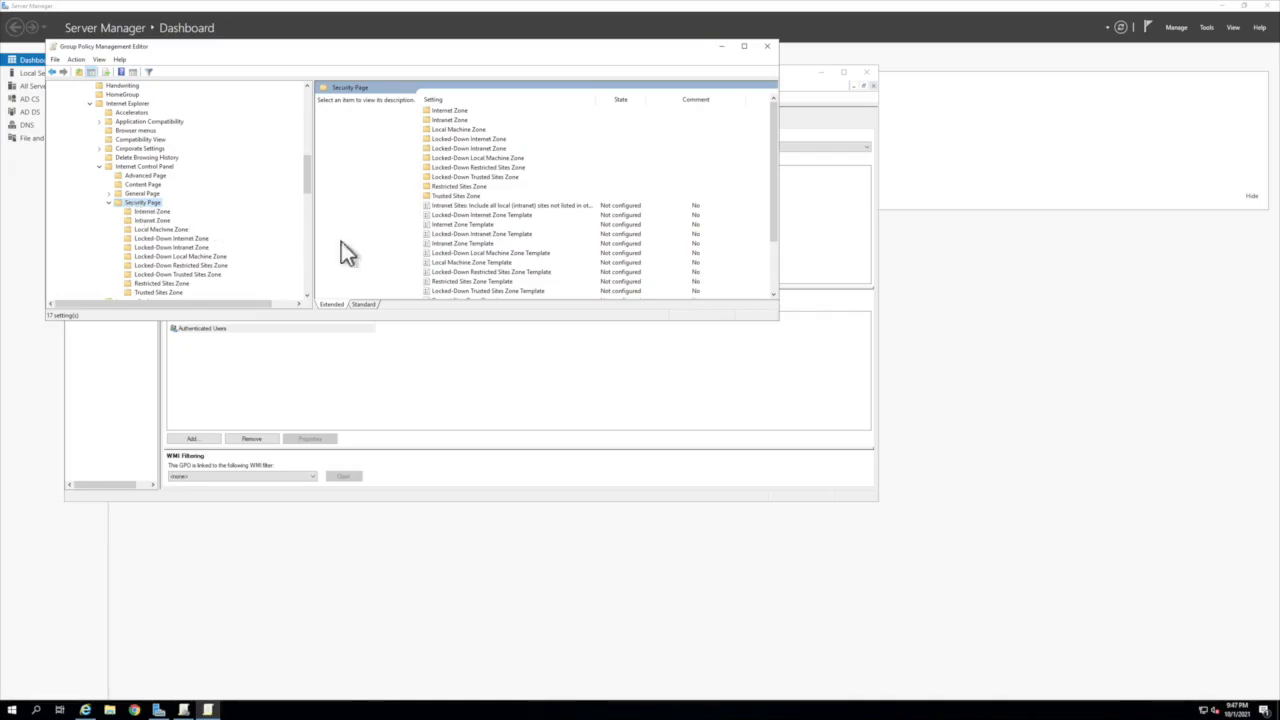
# Sort the Security Page settings by name and review the zone assignments in the Site to Zone Assignment List policy.
pyautogui.click(461, 99)
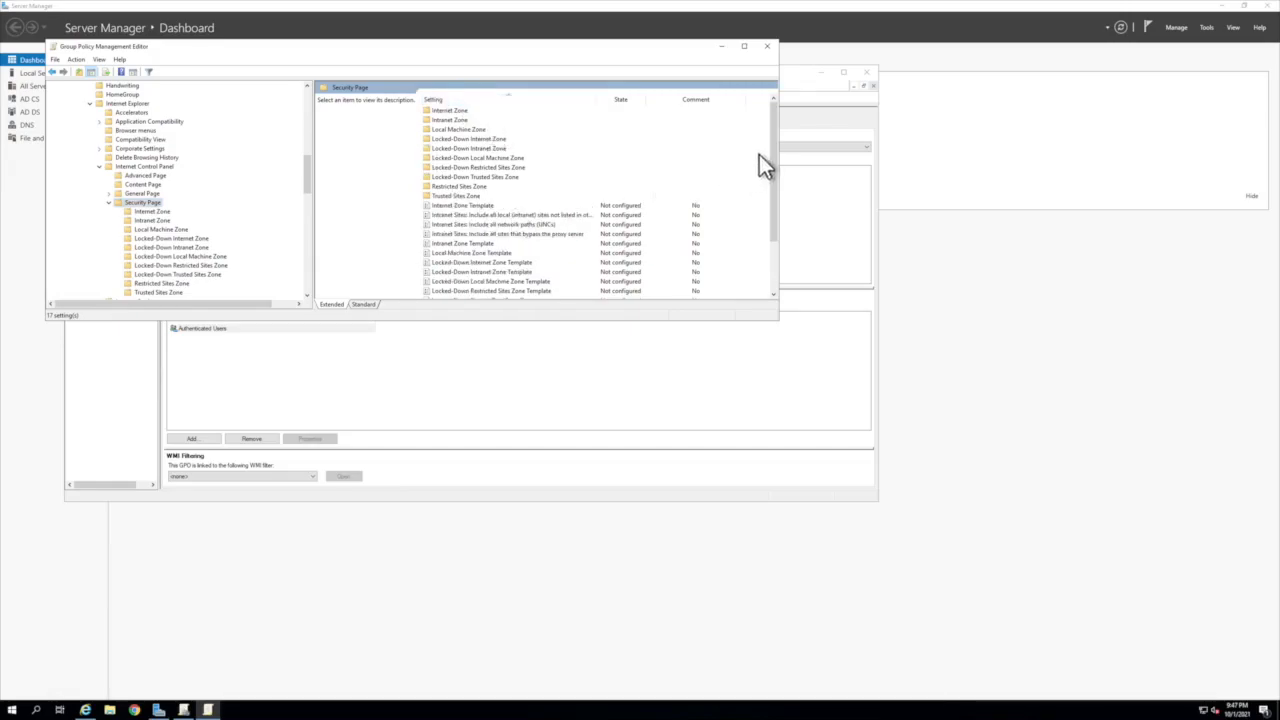
pyautogui.moveTo(774, 147); pyautogui.dragTo(685, 205)
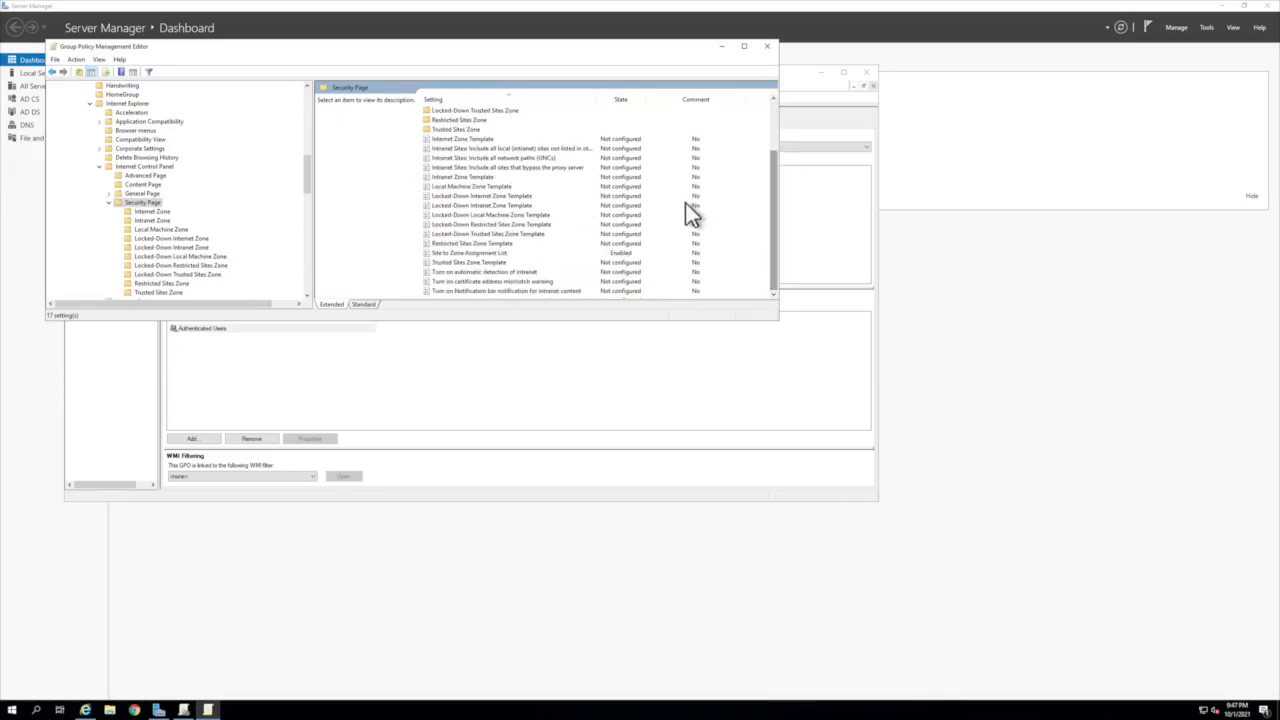
pyautogui.click(497, 256)
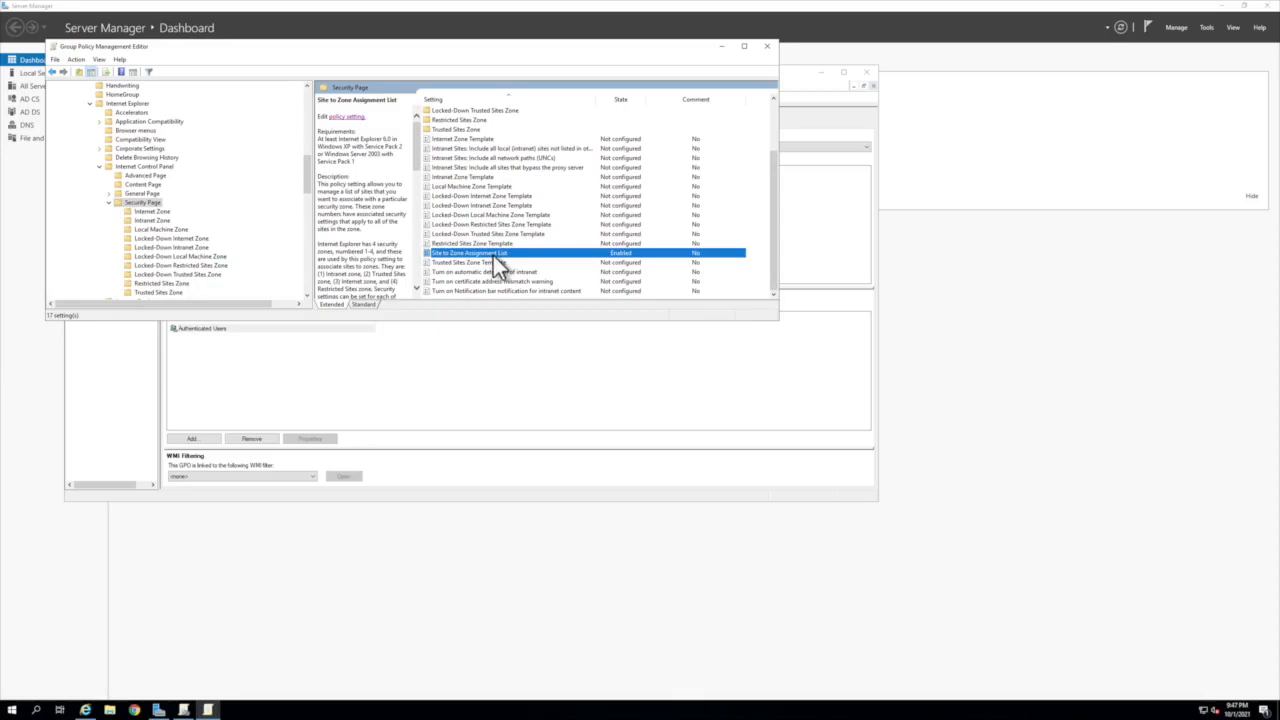
pyautogui.doubleClick(494, 257)
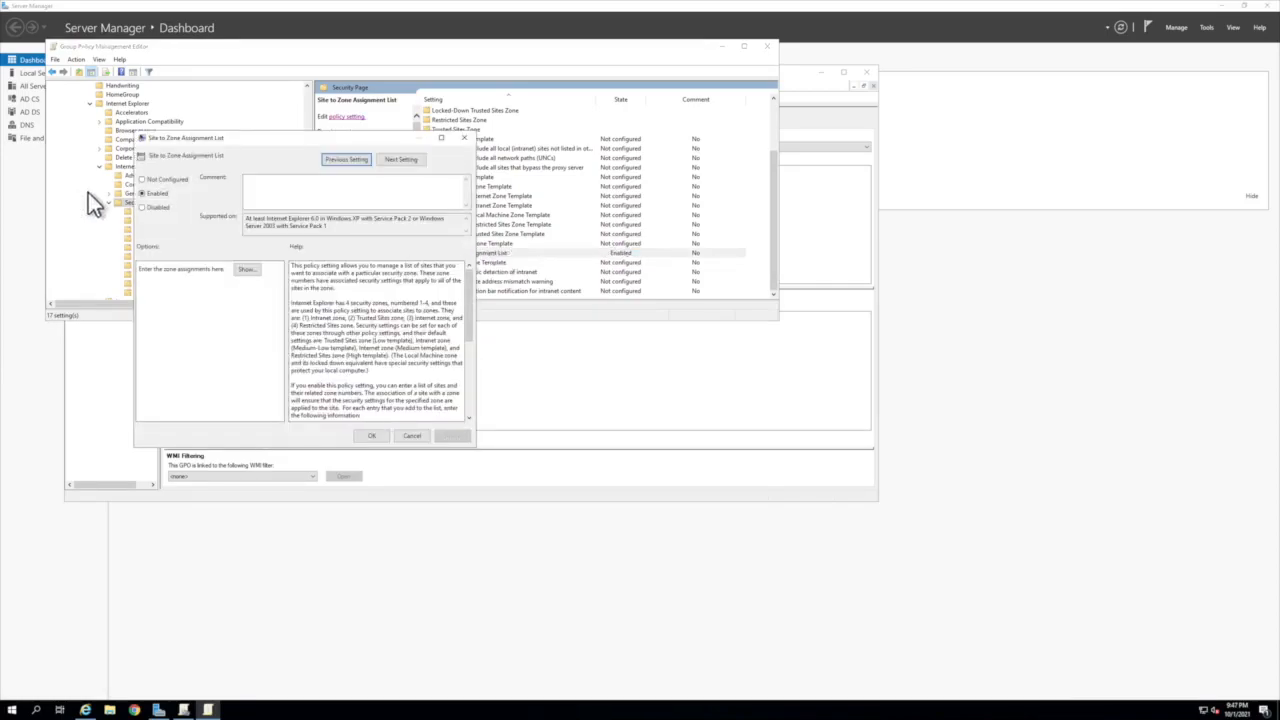
pyautogui.click(252, 271)
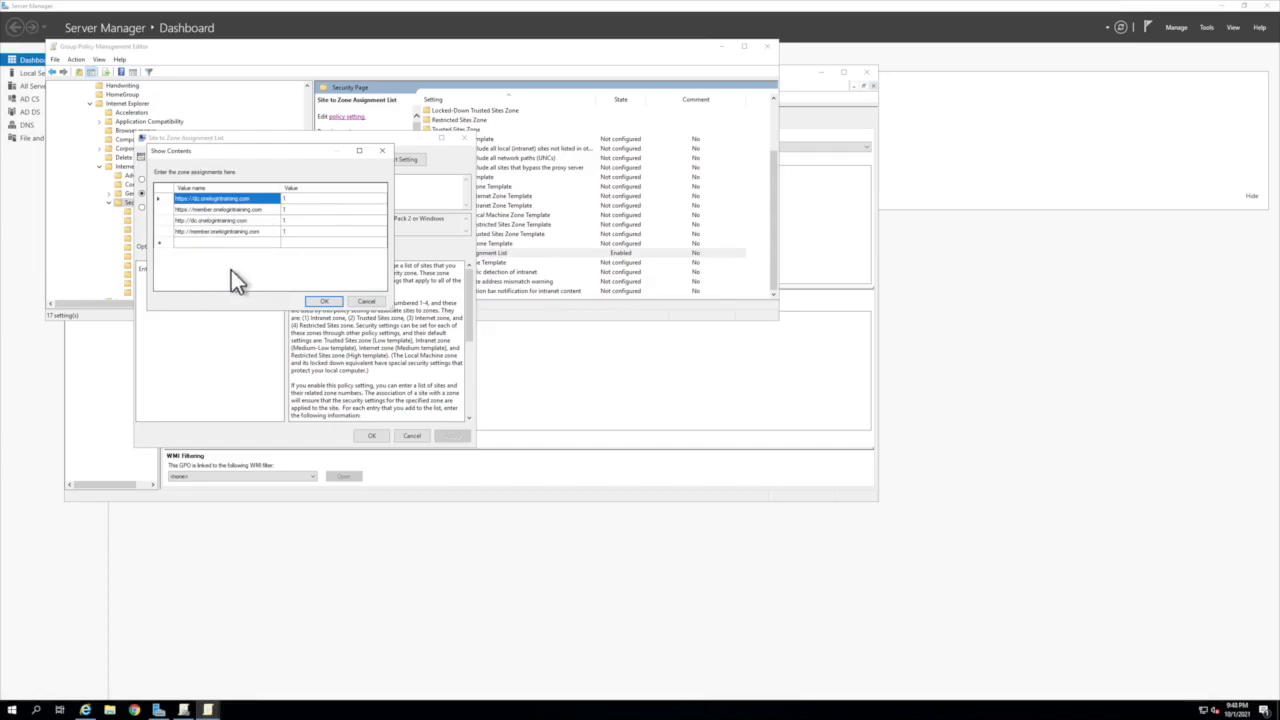
pyautogui.click(181, 221)
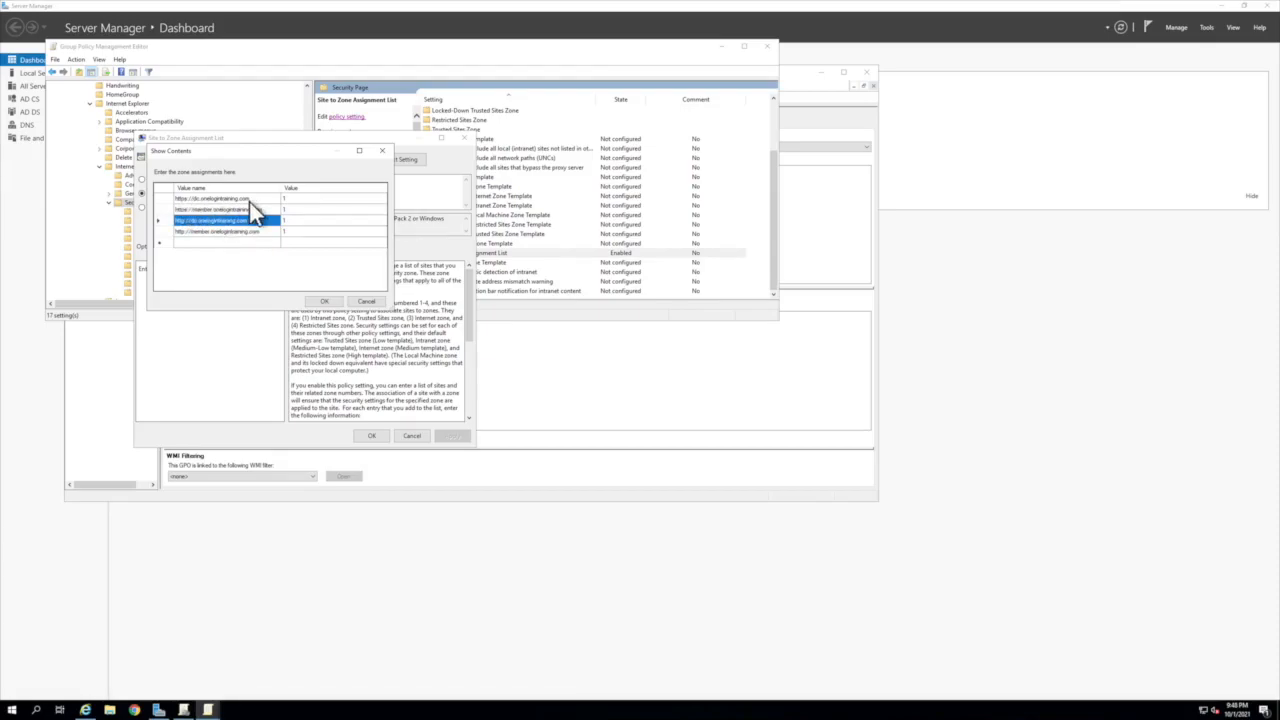
pyautogui.click(312, 199)
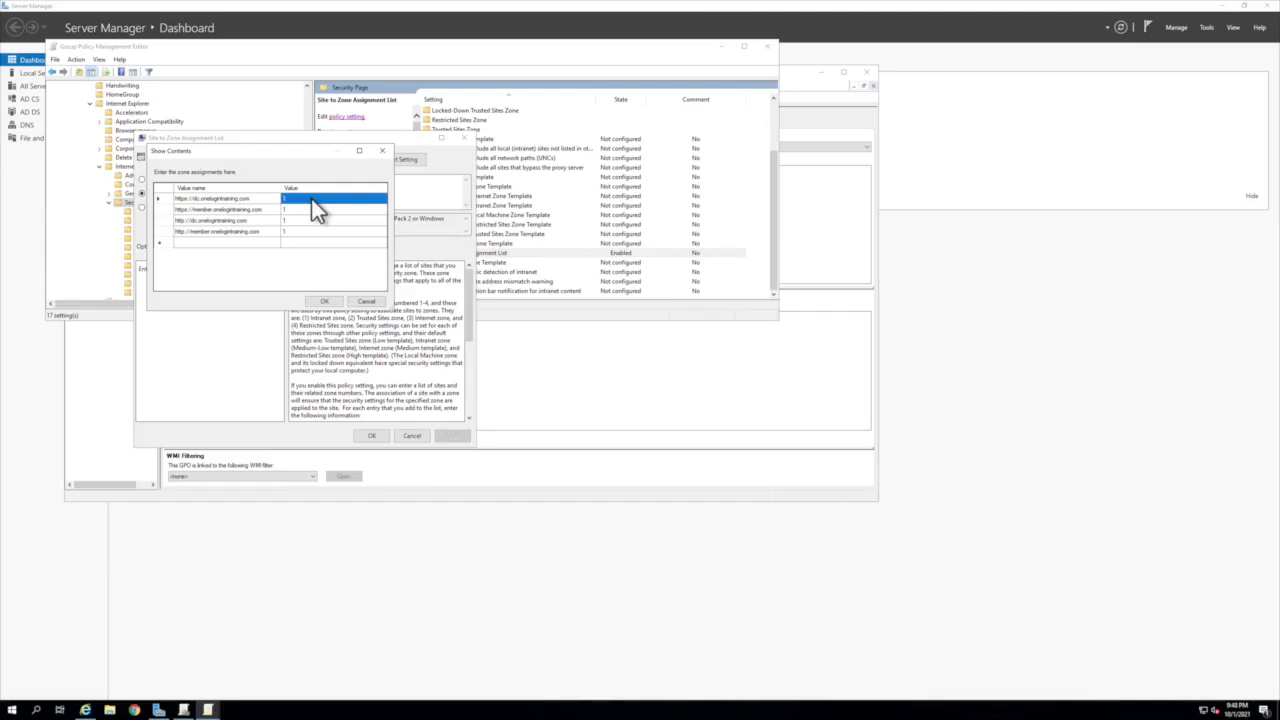
pyautogui.click(364, 302)
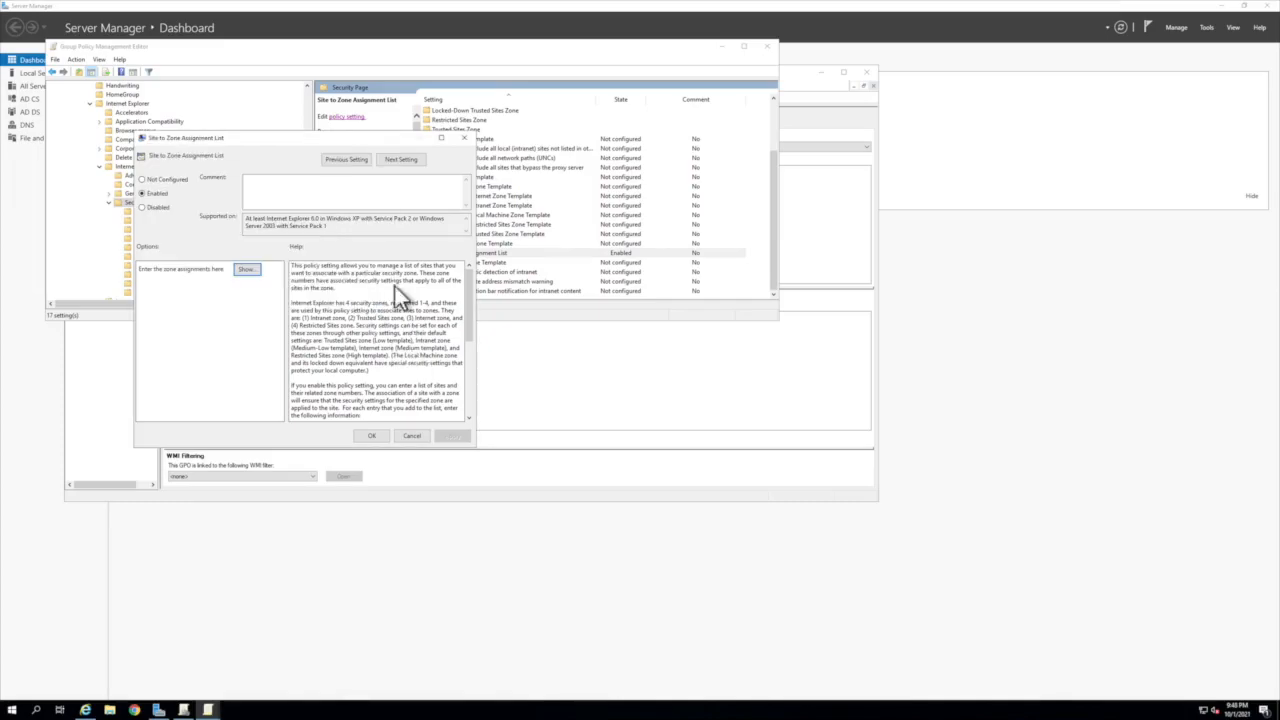
pyautogui.click(371, 436)
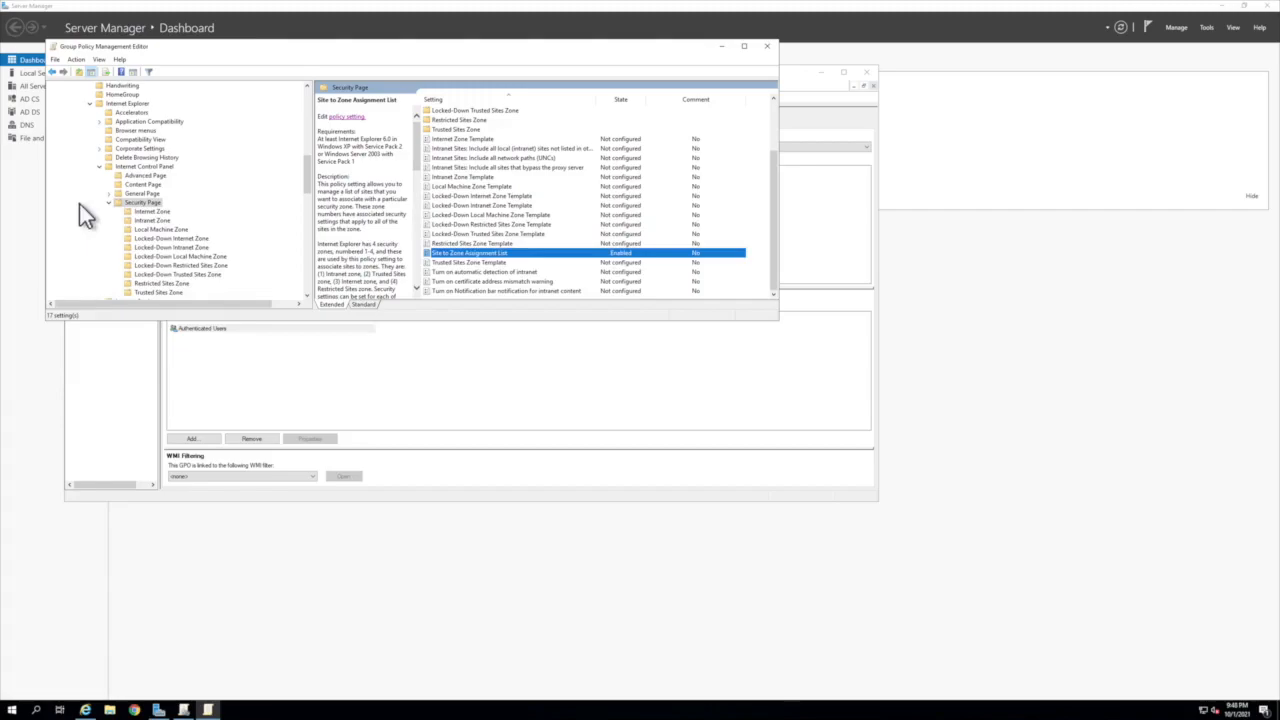
# Enable the Logon options policy for the Intranet Zone, choose the logon behaviour from its options, and save the setting.
pyautogui.click(145, 223)
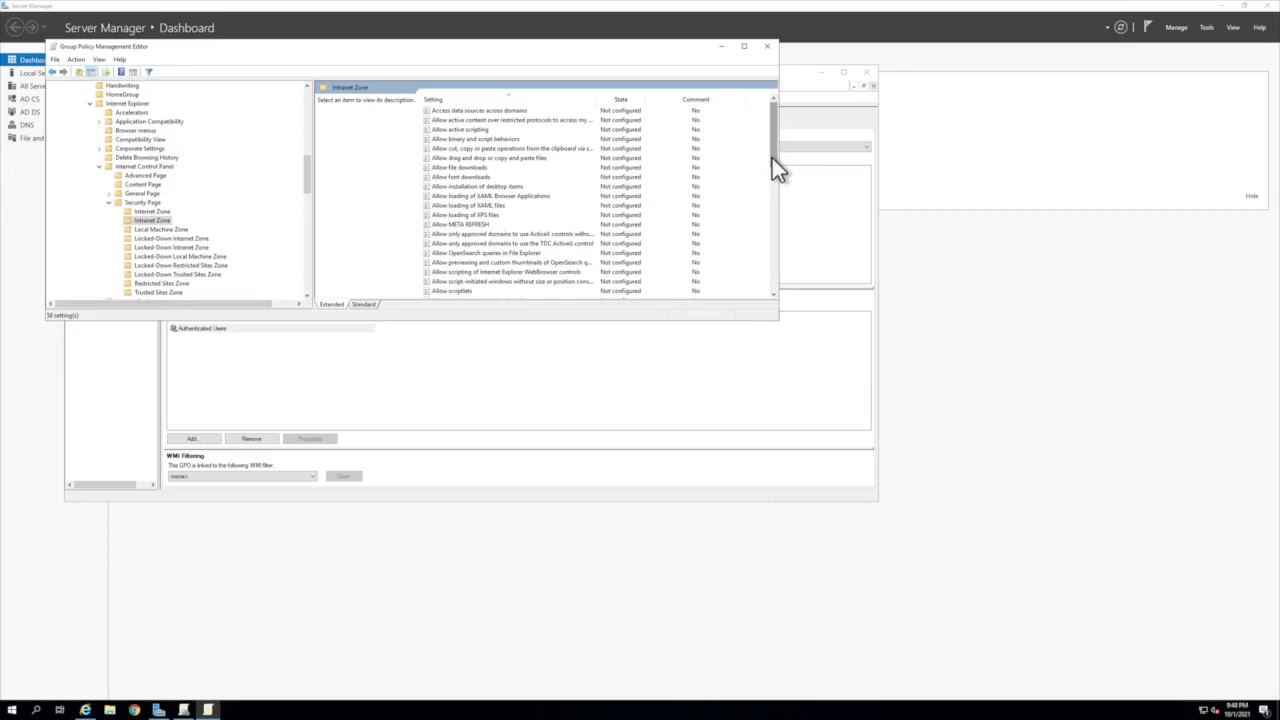
pyautogui.moveTo(772, 159); pyautogui.dragTo(772, 258)
pyautogui.scroll(-1, 772, 260)
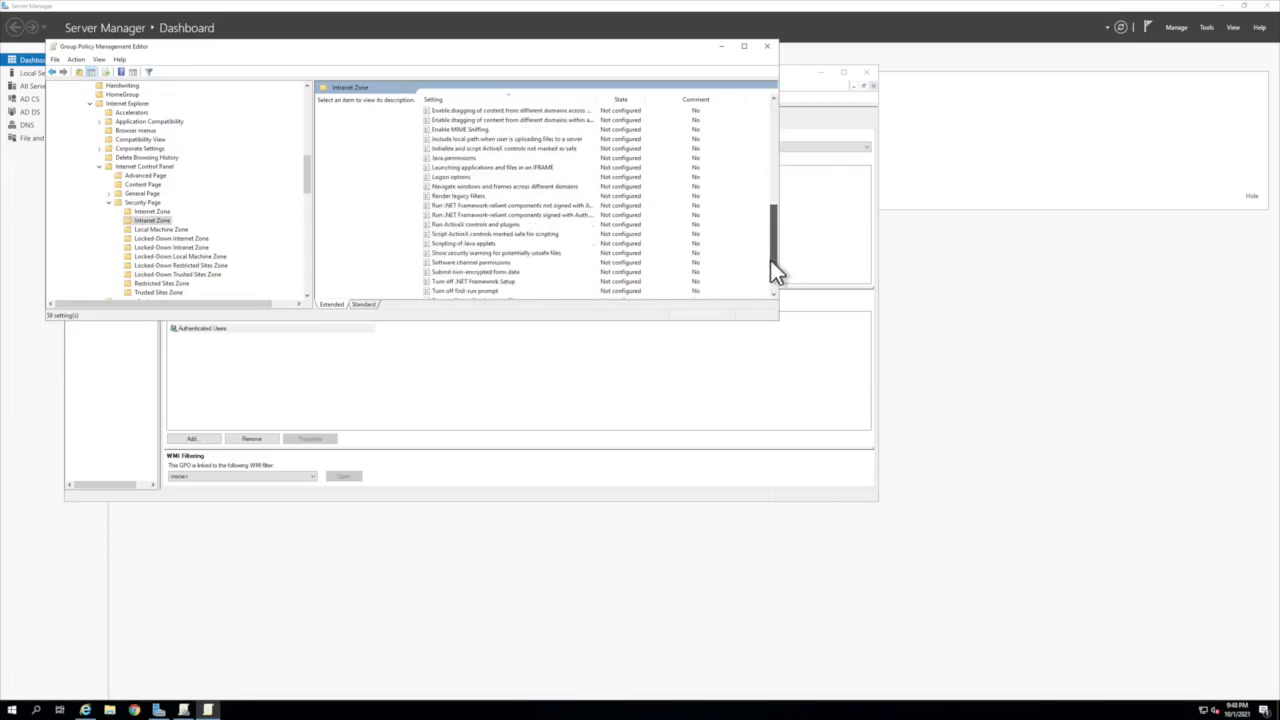
pyautogui.doubleClick(446, 176)
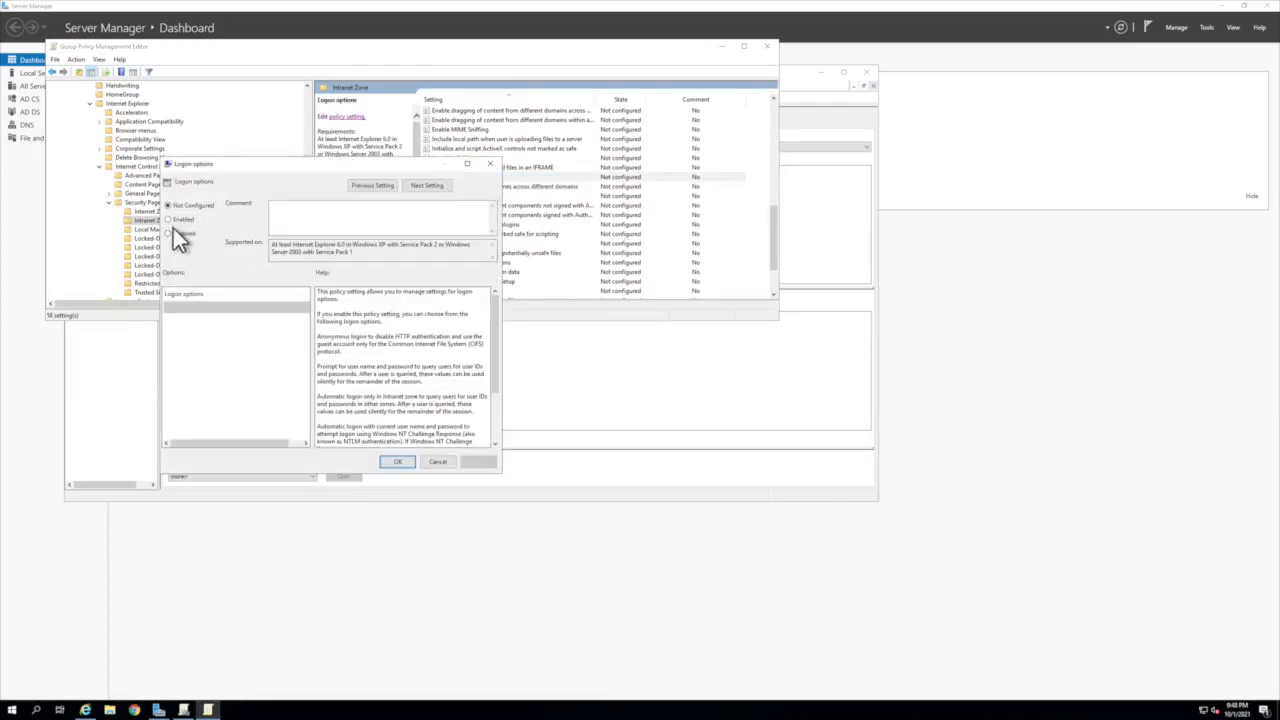
pyautogui.click(176, 222)
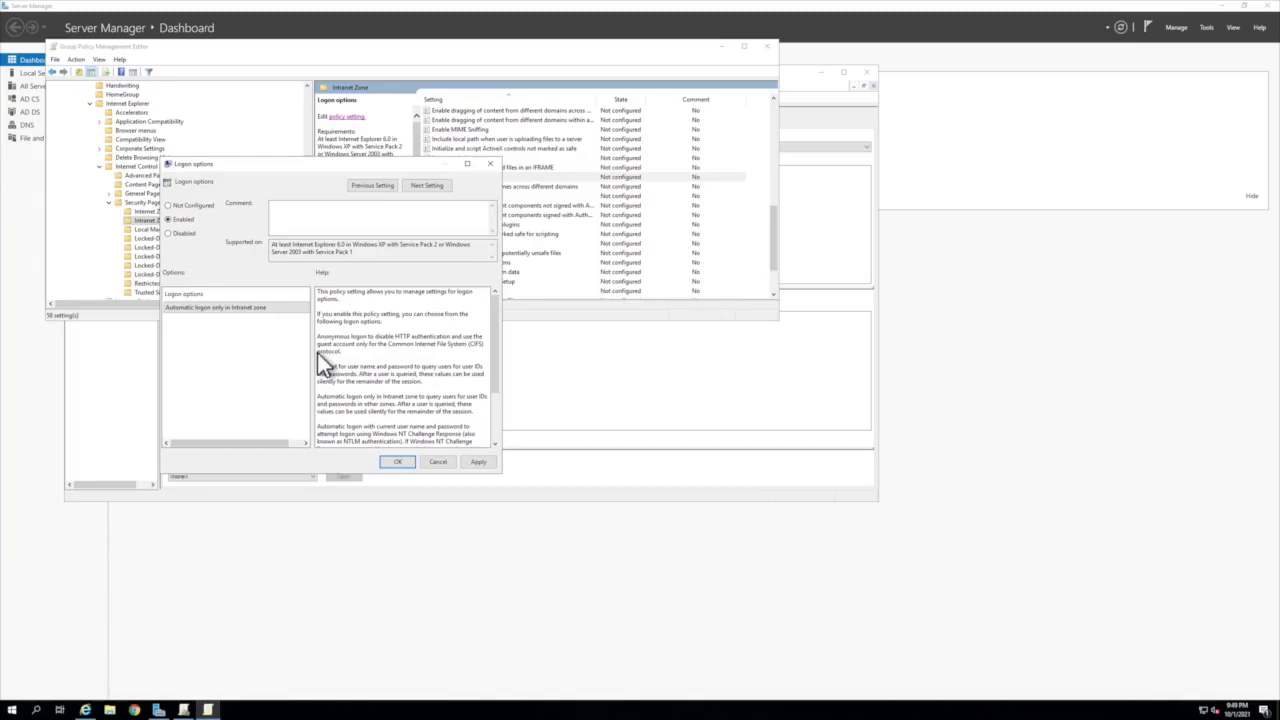
pyautogui.click(206, 311)
pyautogui.click(202, 334)
pyautogui.click(397, 463)
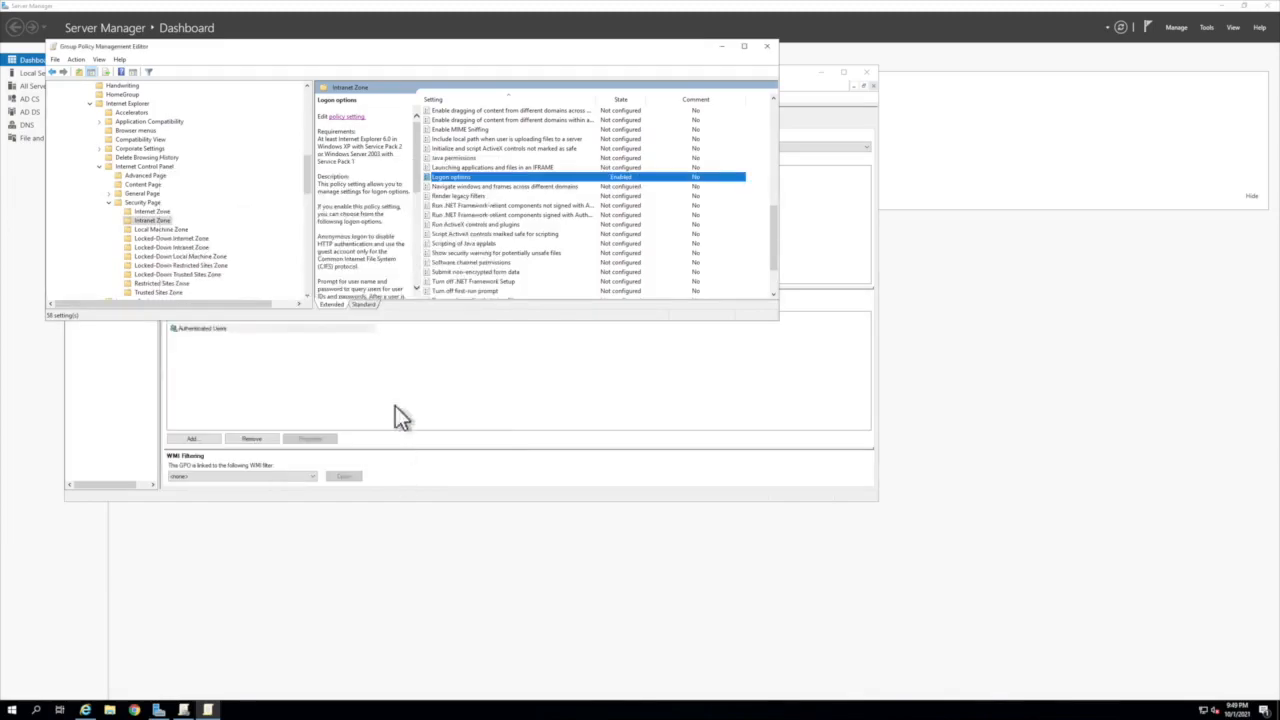
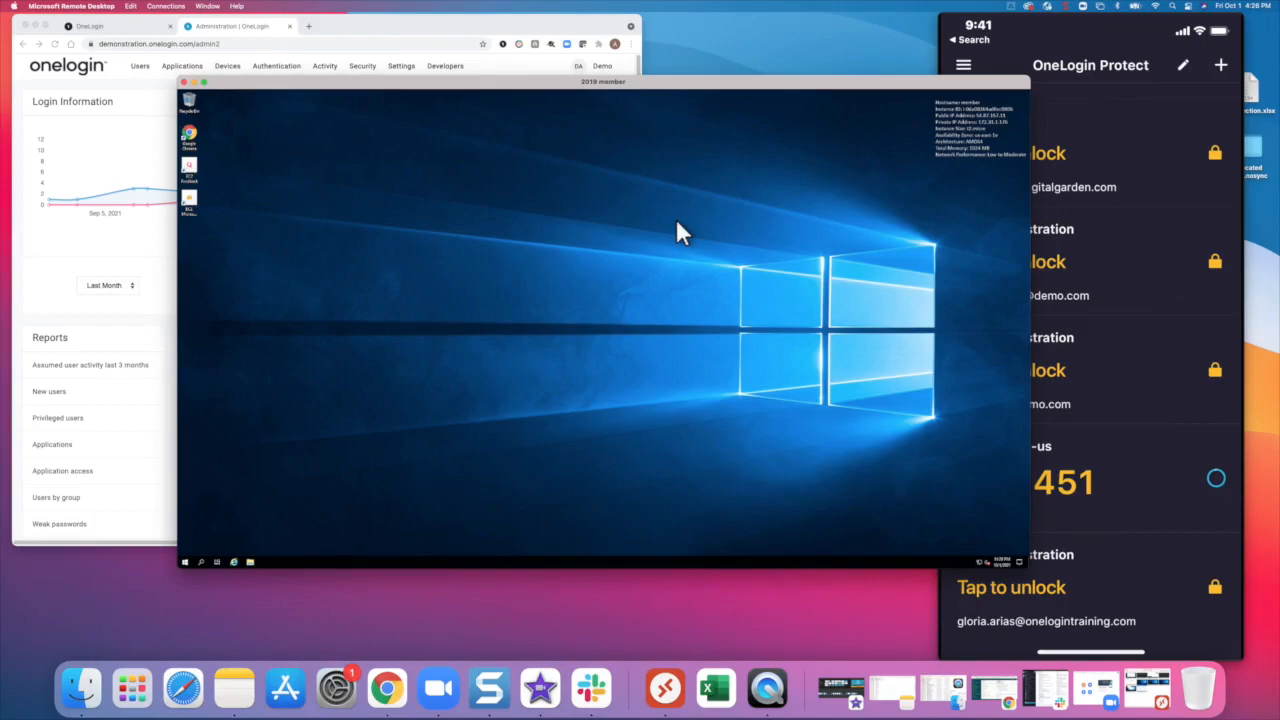
# Open a Chrome incognito window and load demonstration.onelogin.com.
pyautogui.rightClick(387, 697)
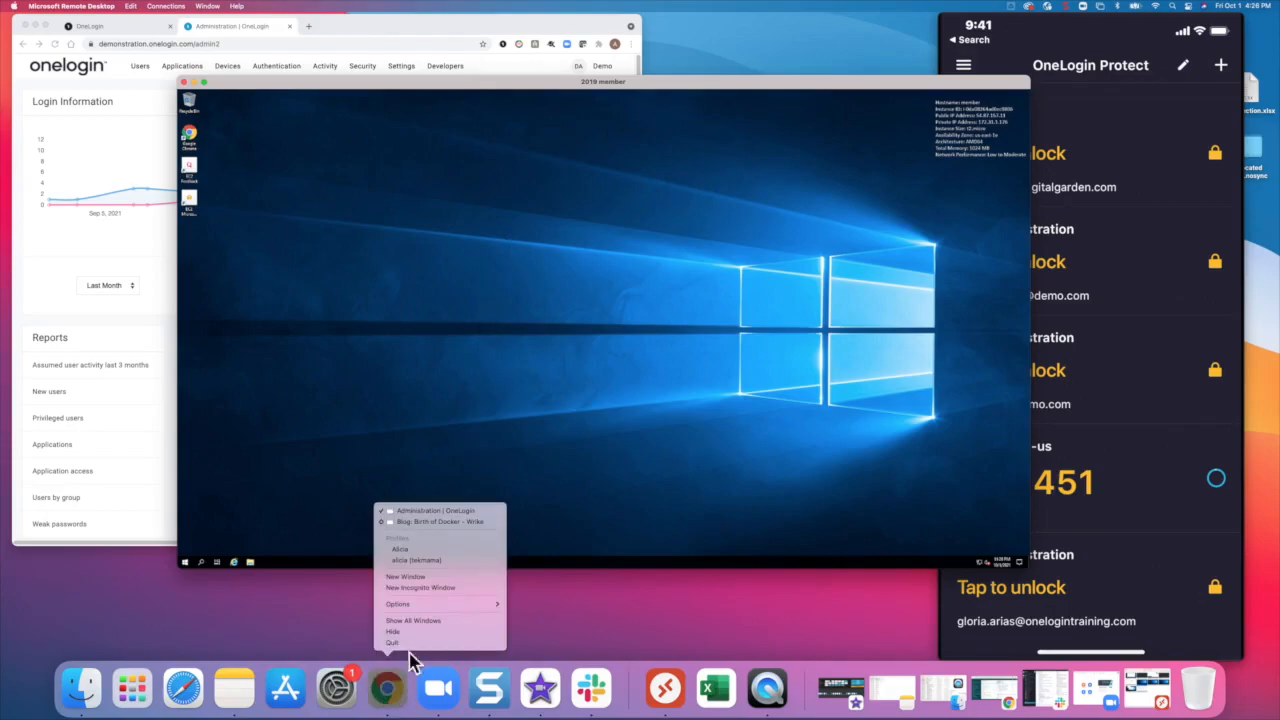
pyautogui.click(420, 588)
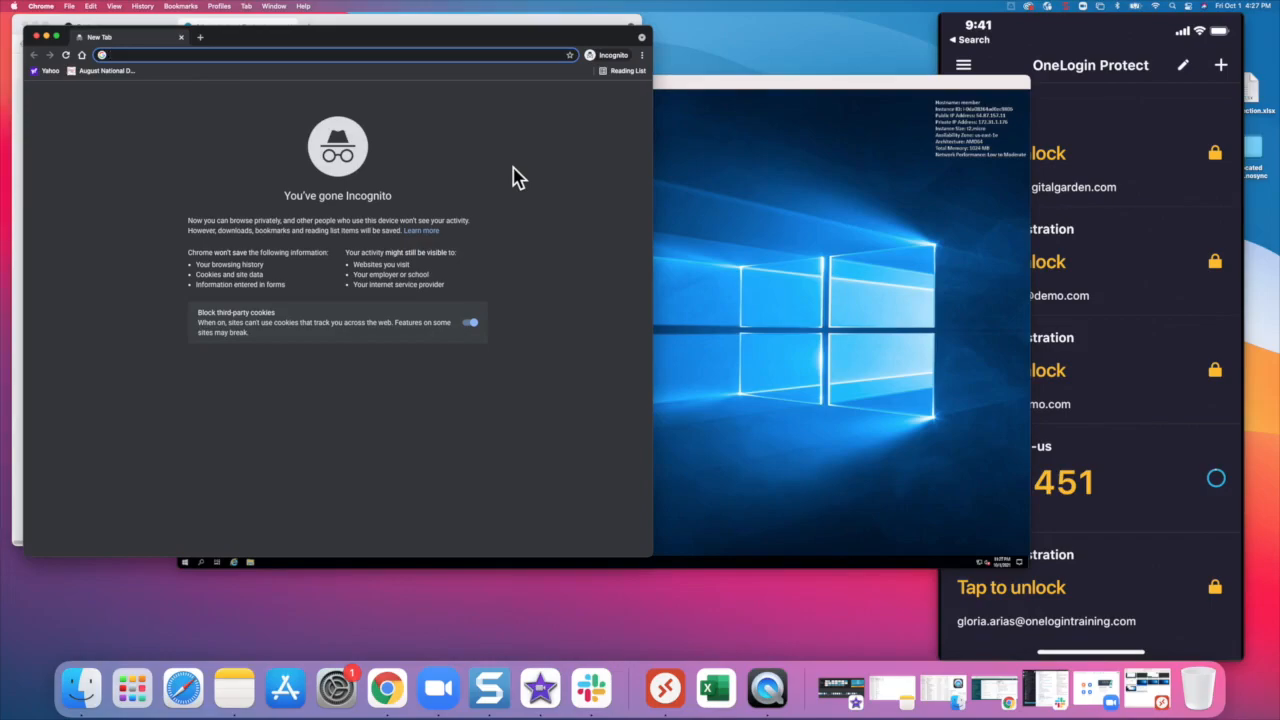
pyautogui.write('demonstration.onelogin.com')
pyautogui.press('Return')
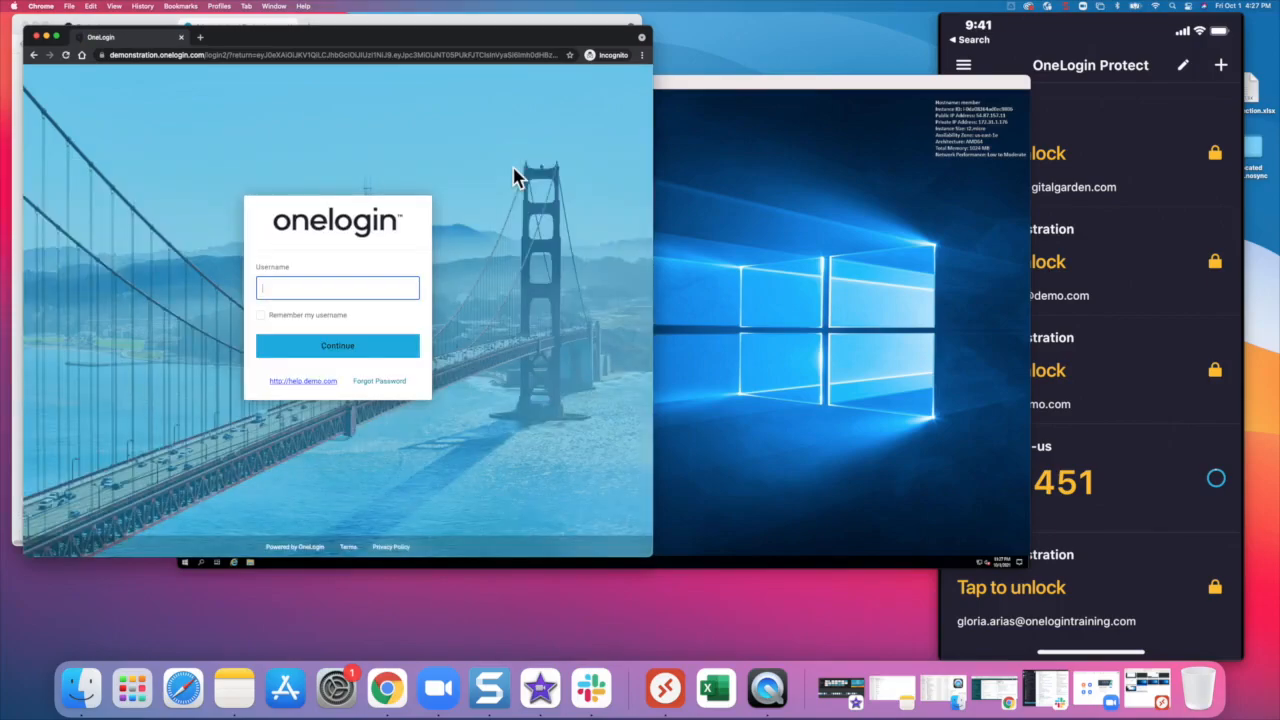
# Sign in to OneLogin with the test user's saved username and account password, and approve the OneLogin Protect push request.
pyautogui.write('glo')
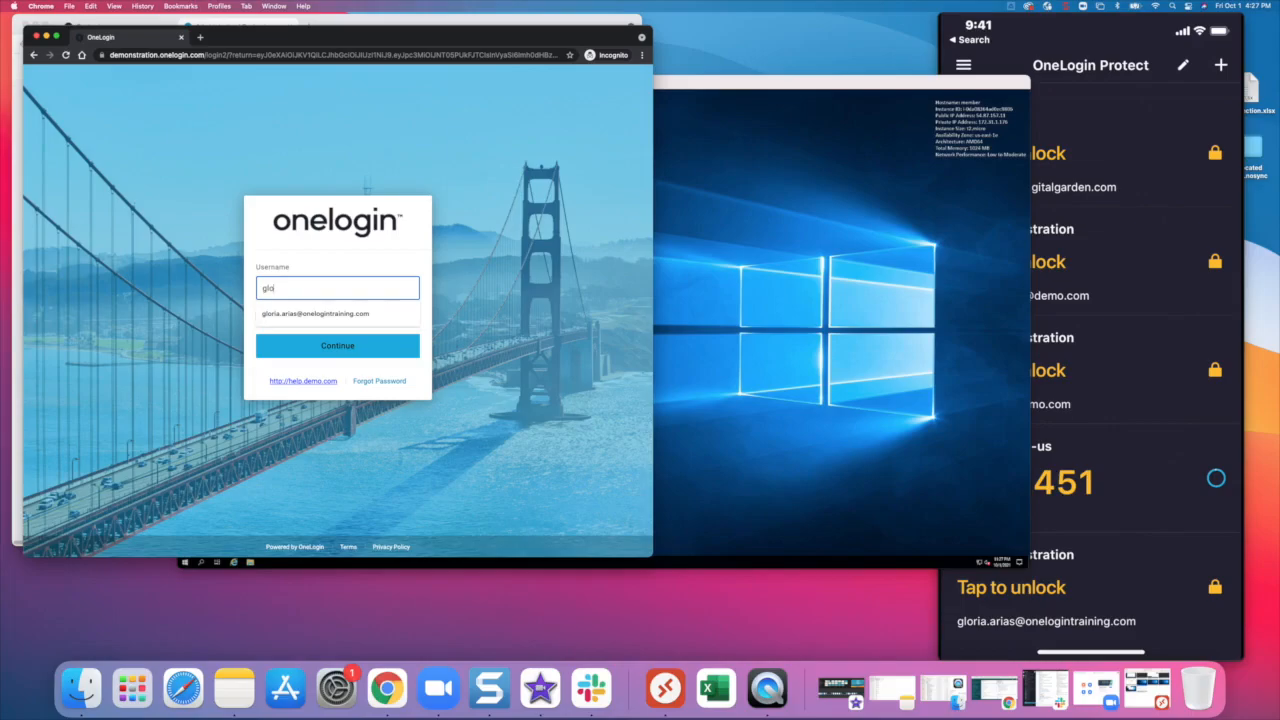
pyautogui.press('Down')
pyautogui.press('Return')
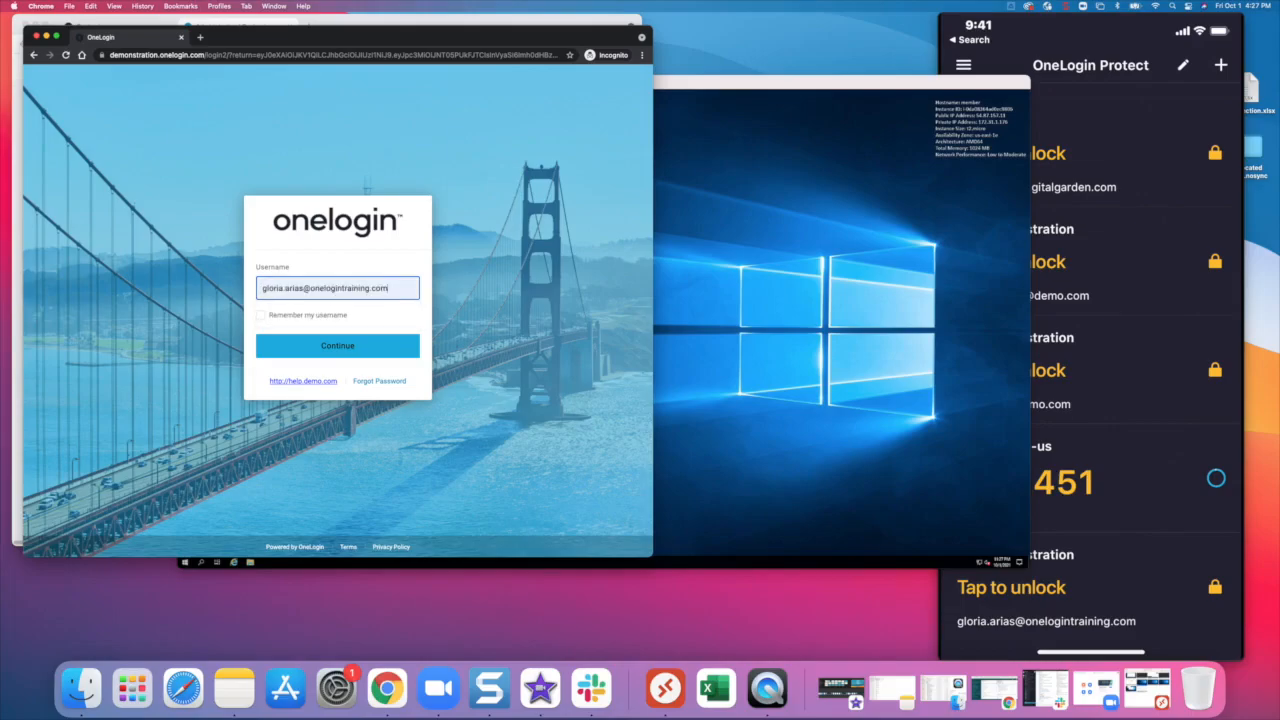
pyautogui.press('Return')
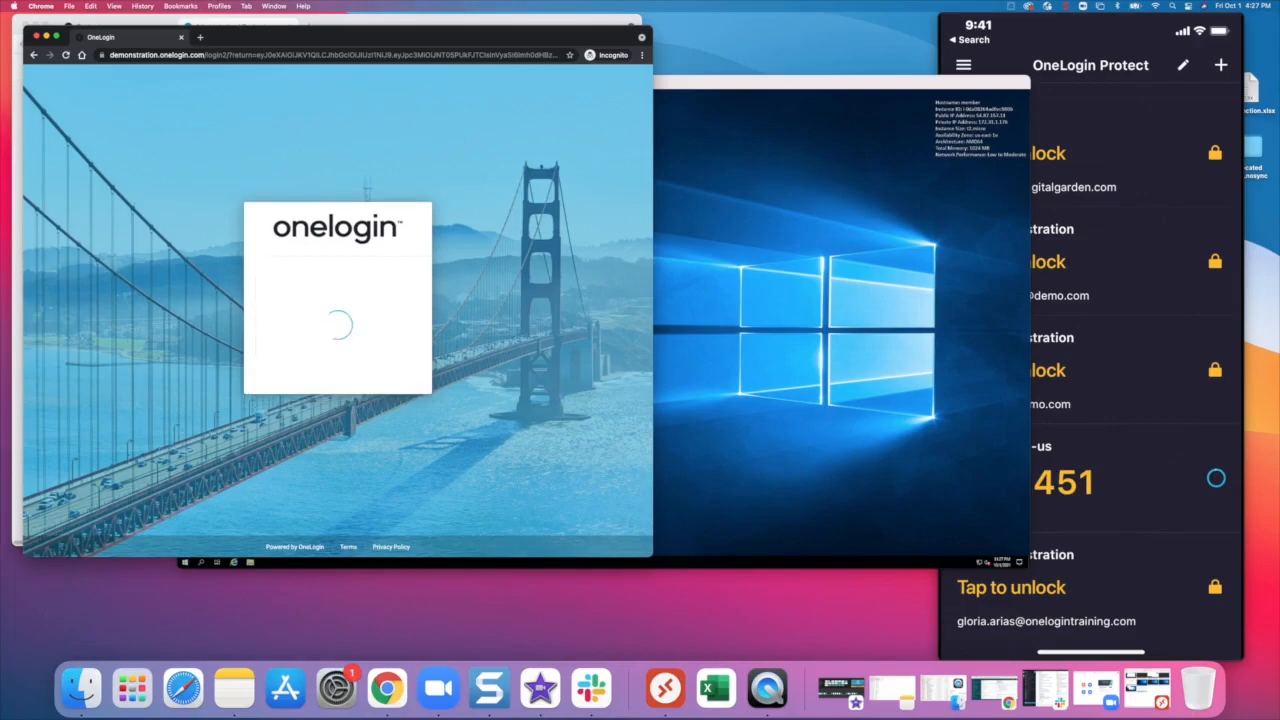
pyautogui.write('•••••••')
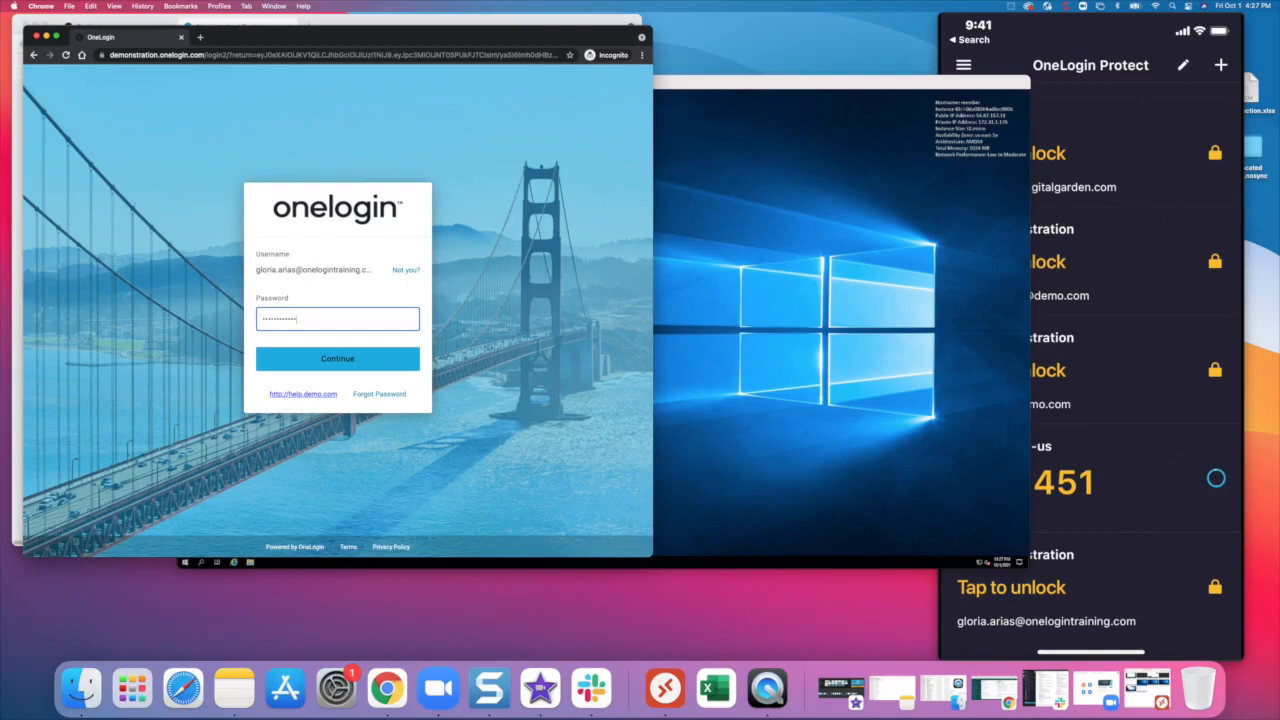
pyautogui.press('Return')
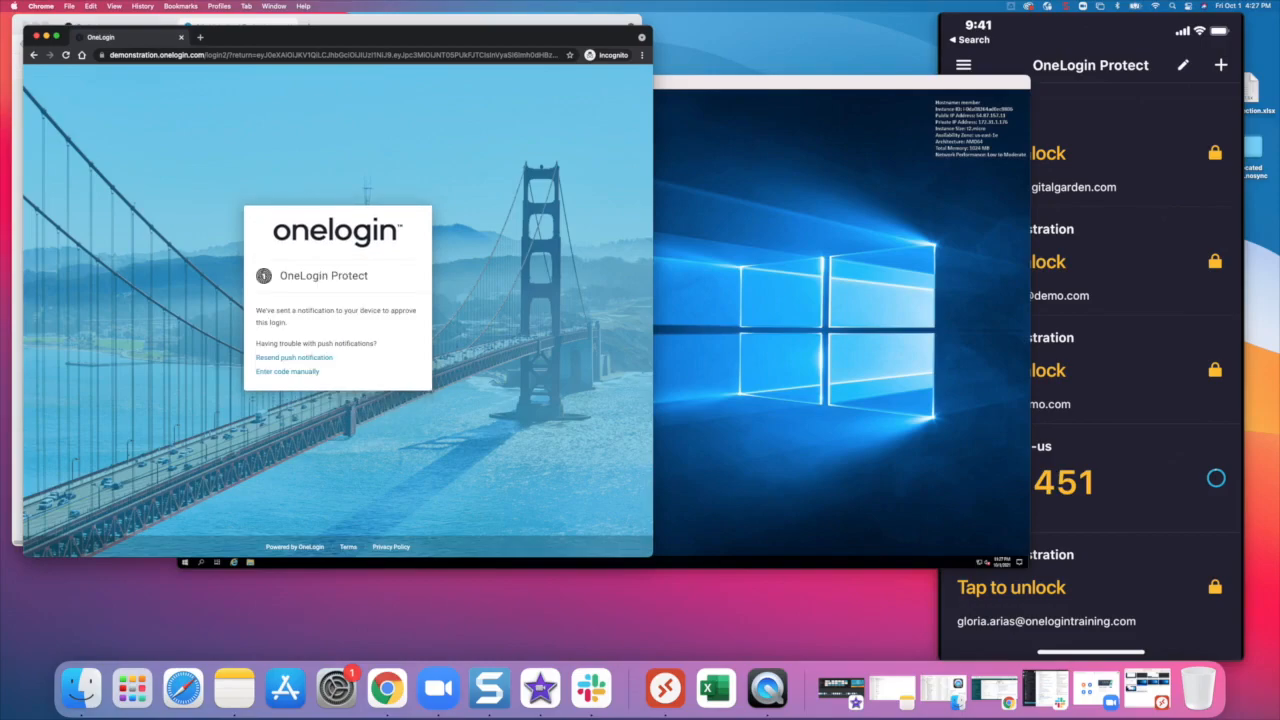
pyautogui.click(1005, 32)
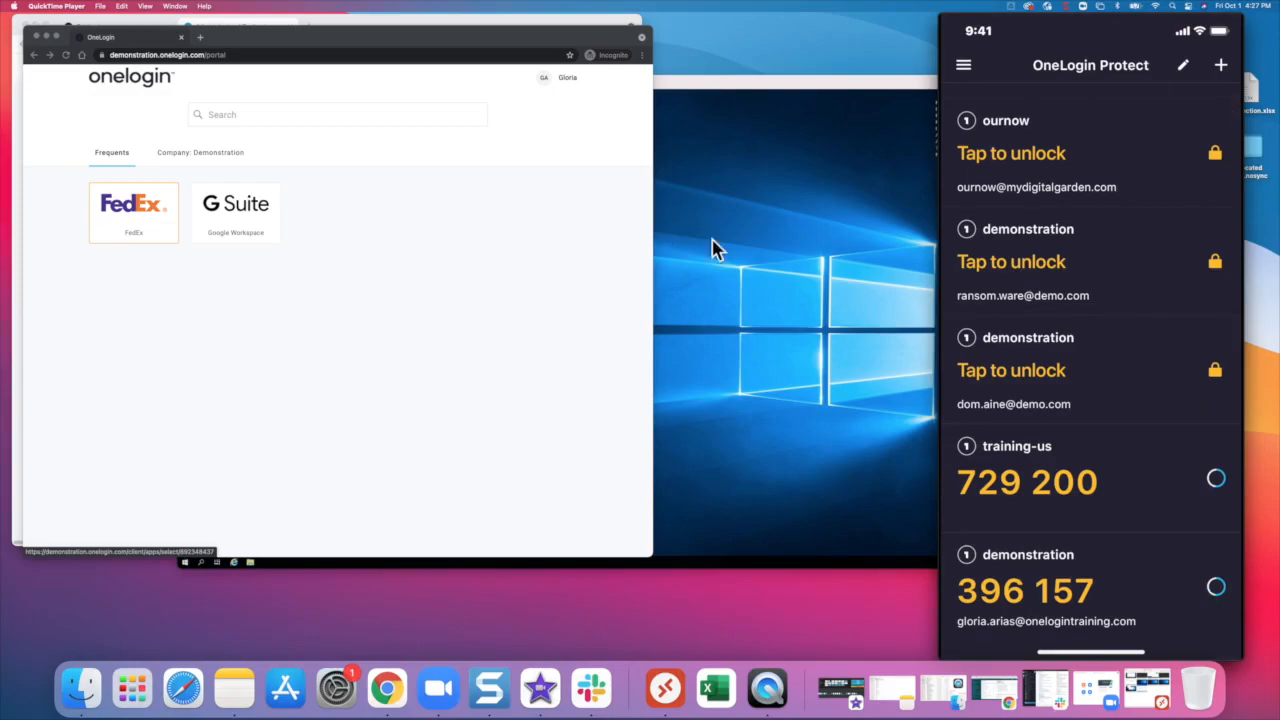
# Start Chrome in the 2019 member remote desktop session and move the incognito portal window out of the way.
pyautogui.click(760, 255)
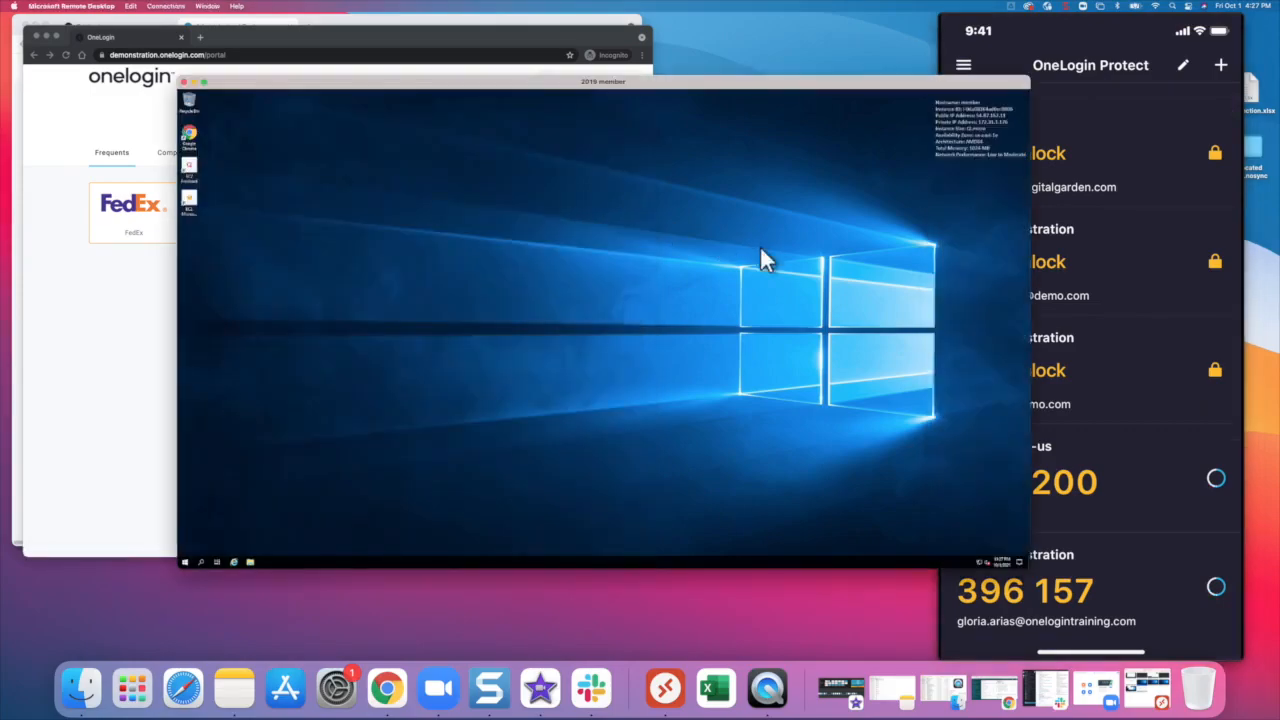
pyautogui.doubleClick(189, 136)
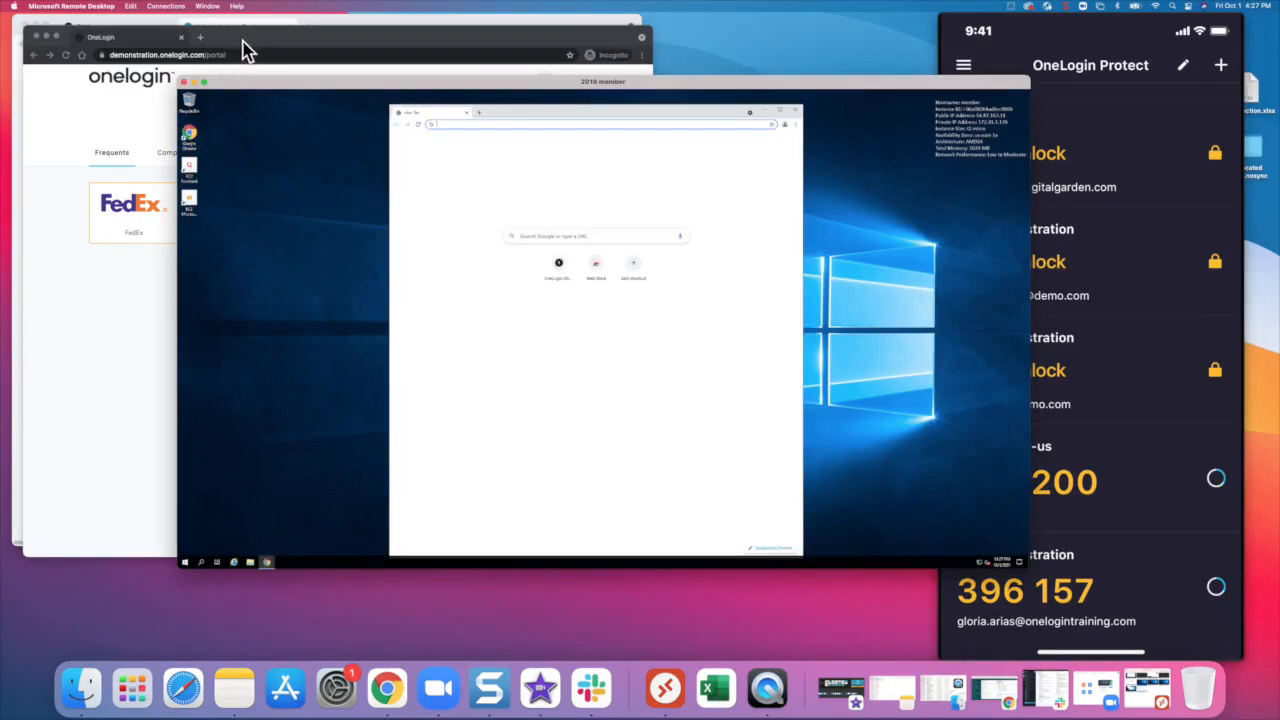
pyautogui.click(386, 46)
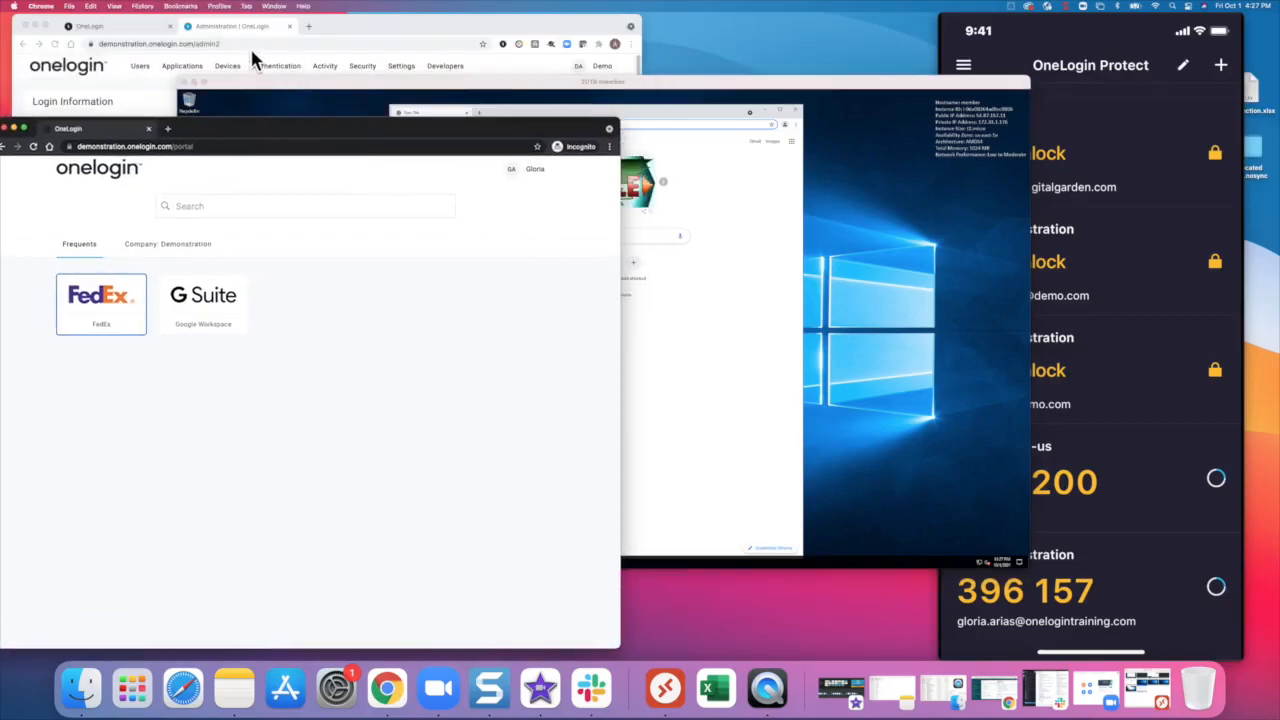
# Switch to the OneLogin administration window and open the Windows Domain Authentication settings.
pyautogui.click(255, 60)
pyautogui.moveTo(276, 68)
pyautogui.click(277, 112)
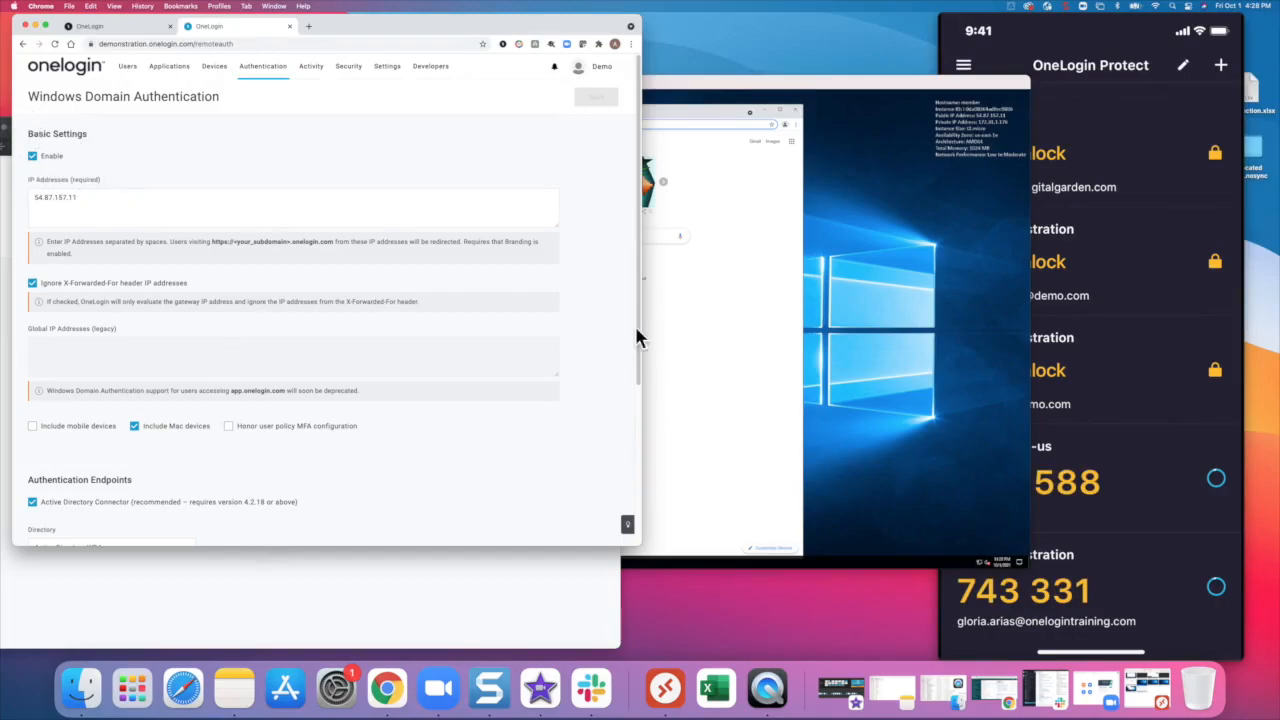
# Load demonstration.onelogin.com in Chrome on the 2019 member remote desktop to test the desktop single sign-on.
pyautogui.click(710, 108)
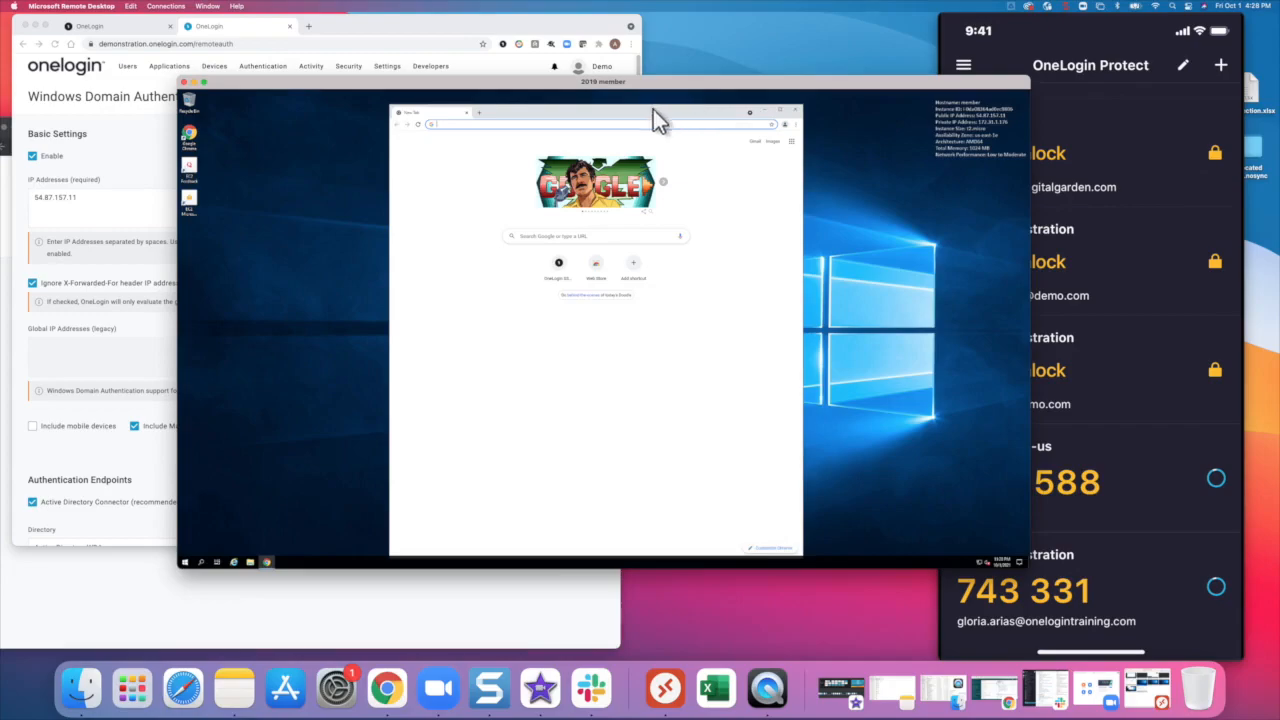
pyautogui.write('de')
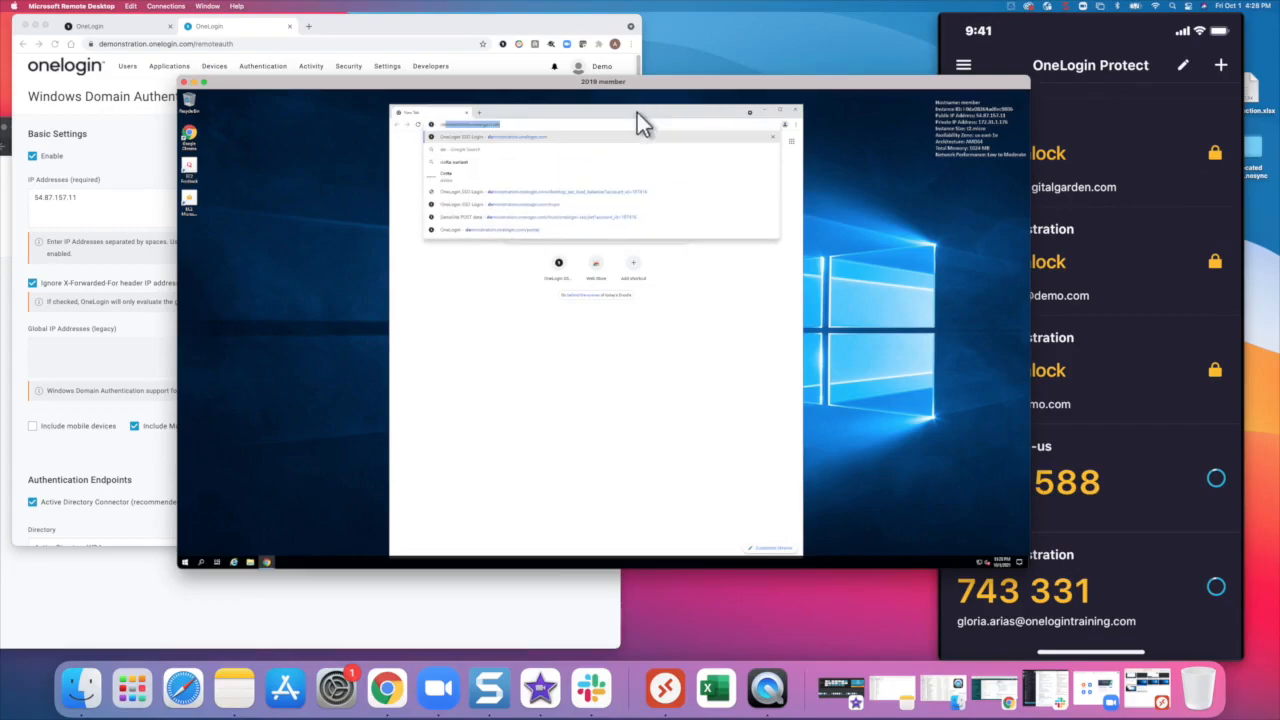
pyautogui.press('Return')
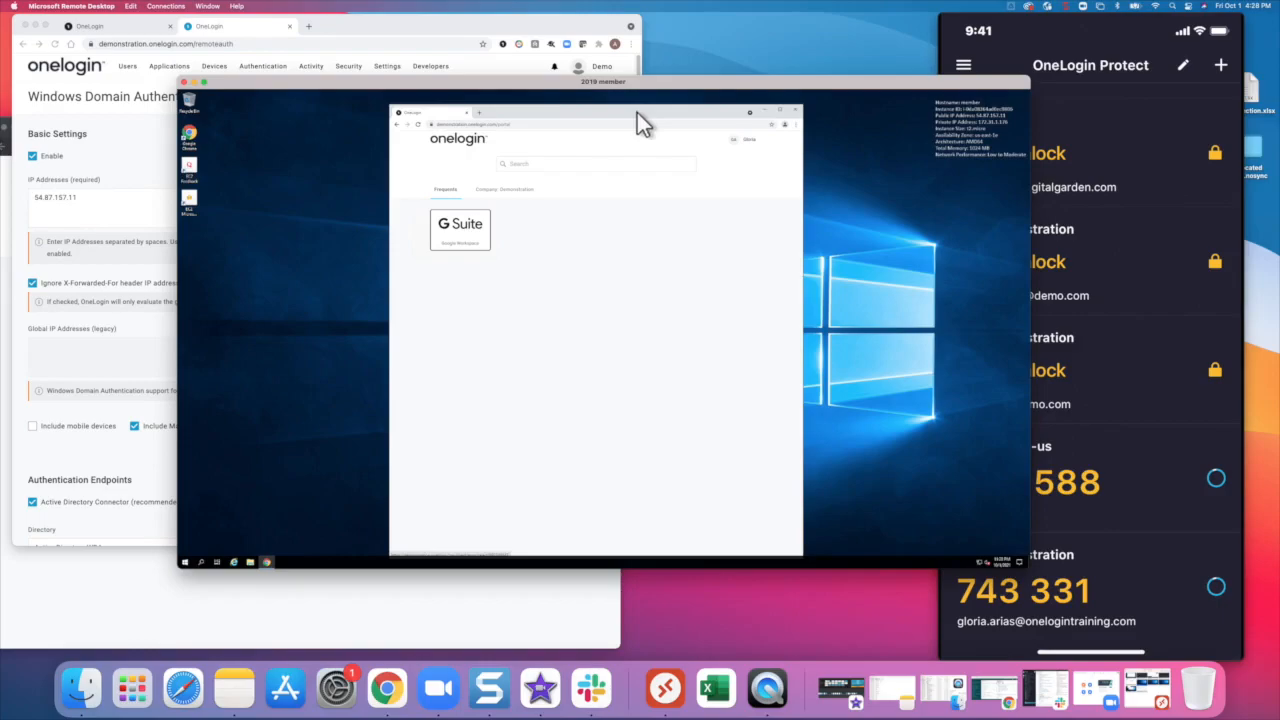
# Enable Honor user policy MFA configuration for Windows Domain Authentication and save it, closing Chrome in the remote session as well.
pyautogui.click(260, 36)
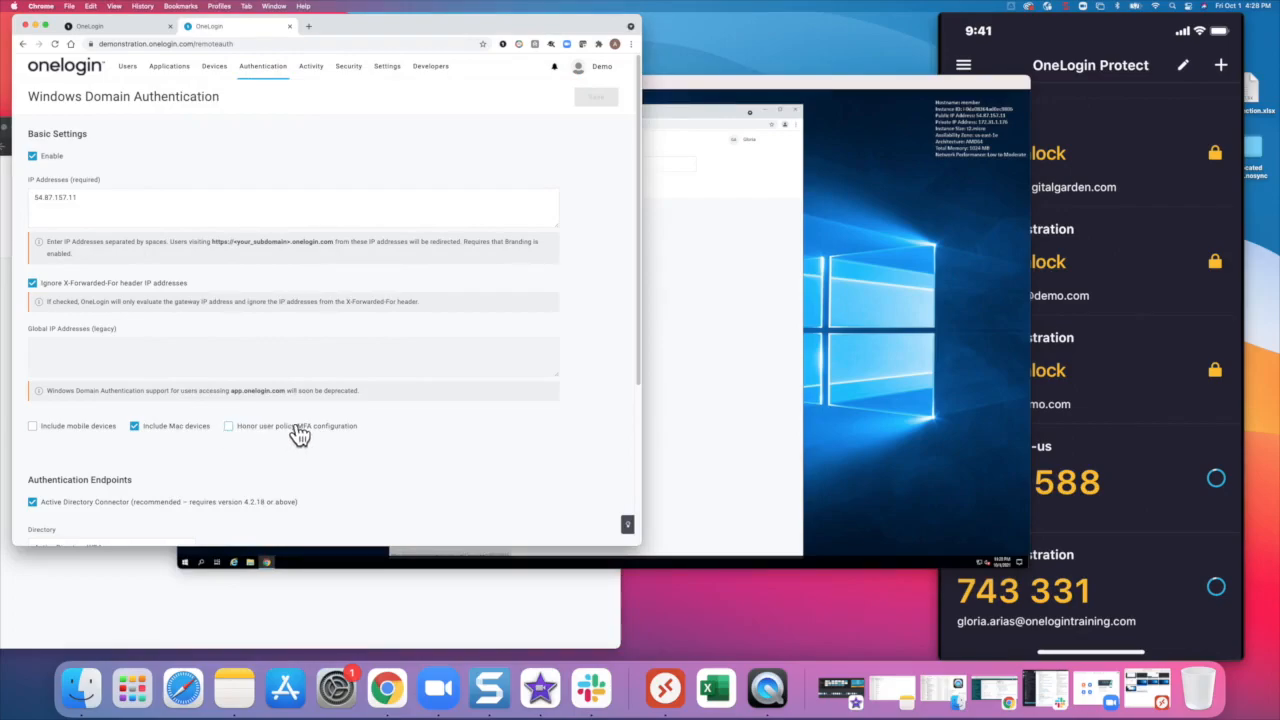
pyautogui.click(231, 430)
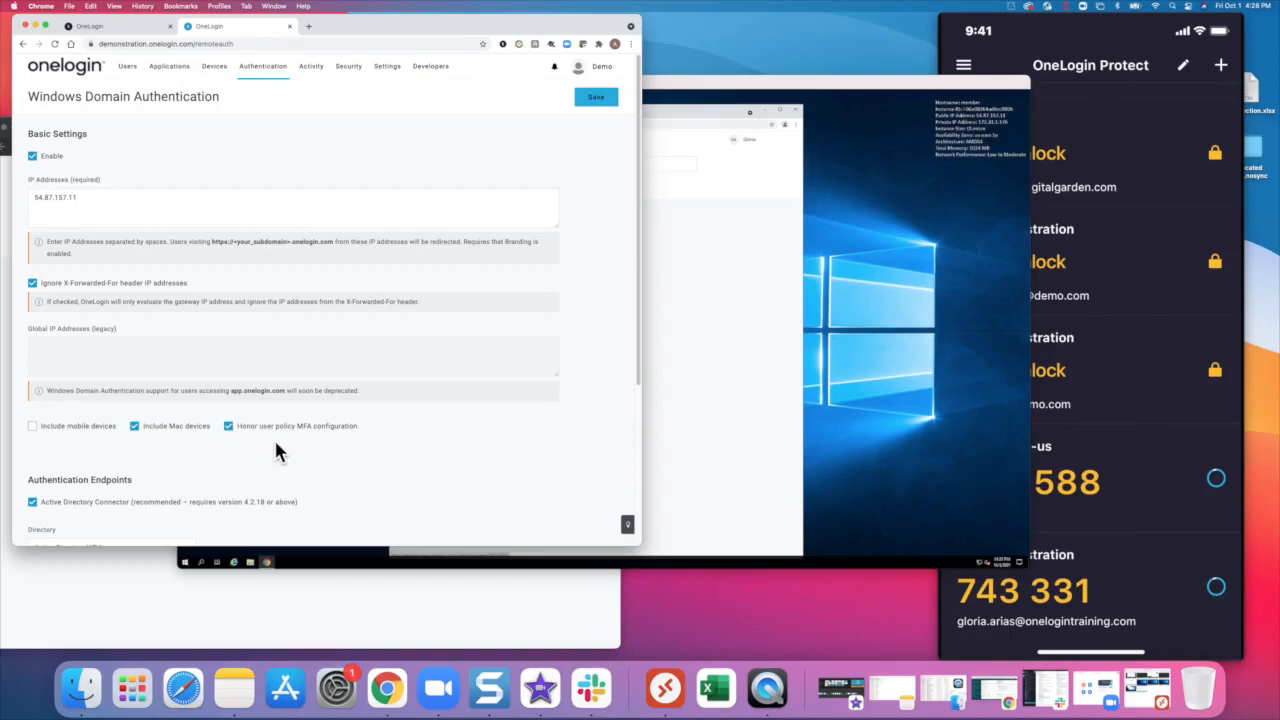
pyautogui.click(797, 115)
pyautogui.click(797, 115)
pyautogui.click(130, 458)
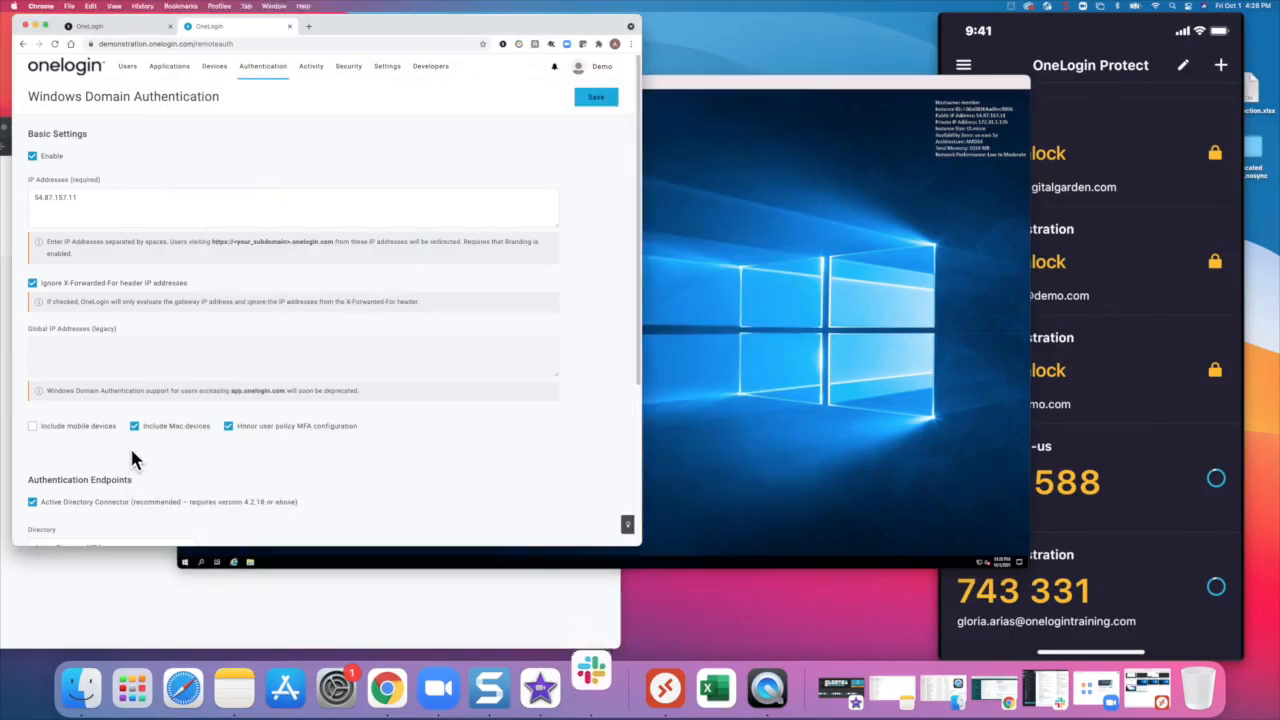
pyautogui.click(598, 98)
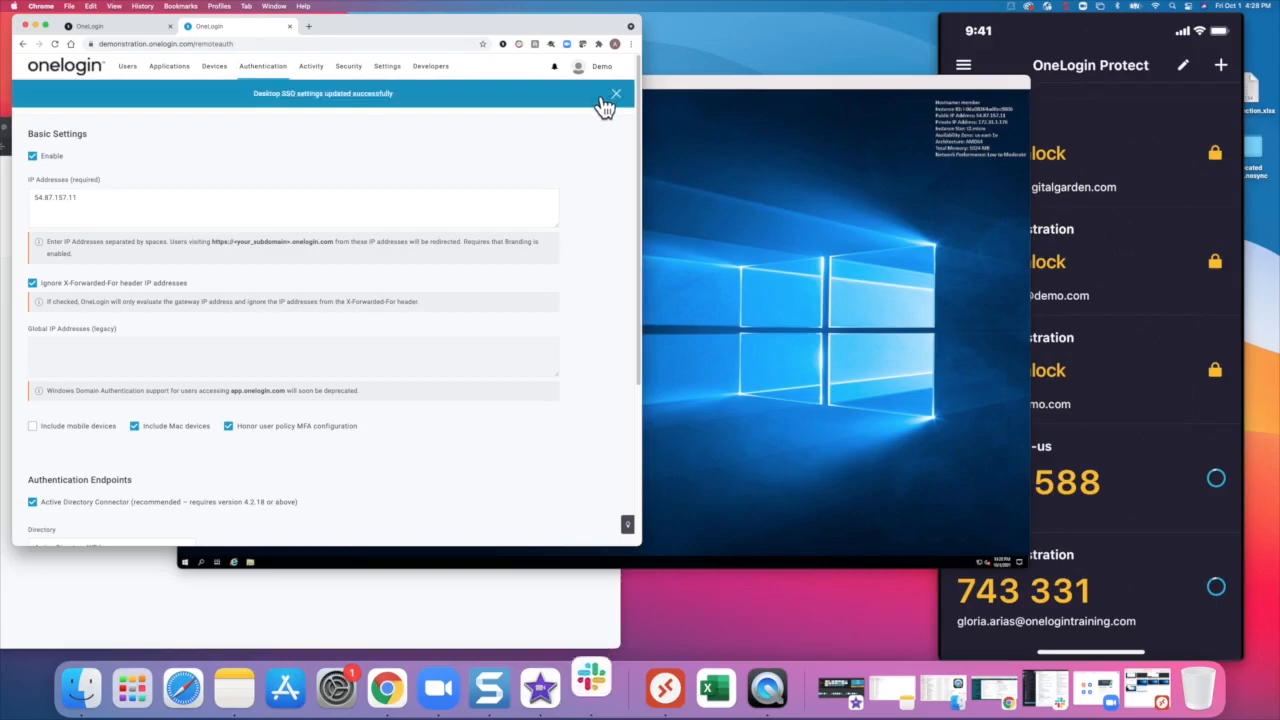
# Open the Require MFA security policy and review its MFA settings, including the one-time password factors.
pyautogui.moveTo(352, 72)
pyautogui.click(353, 92)
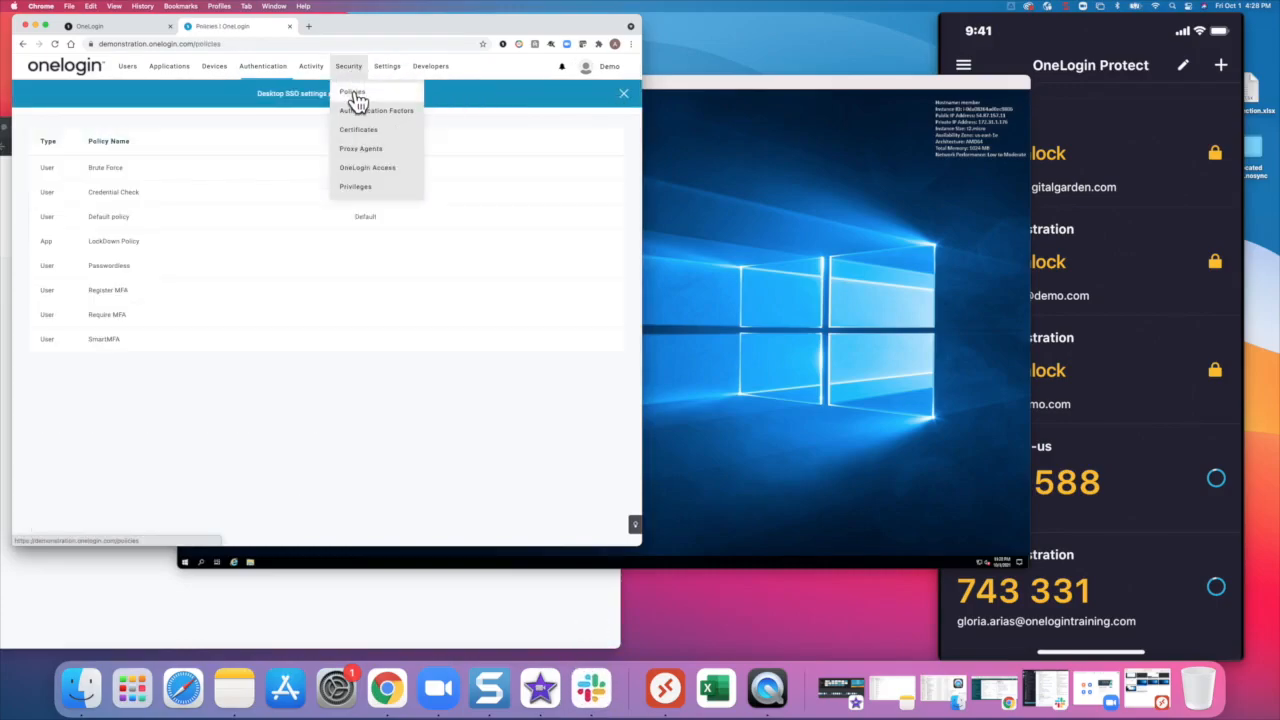
pyautogui.click(189, 318)
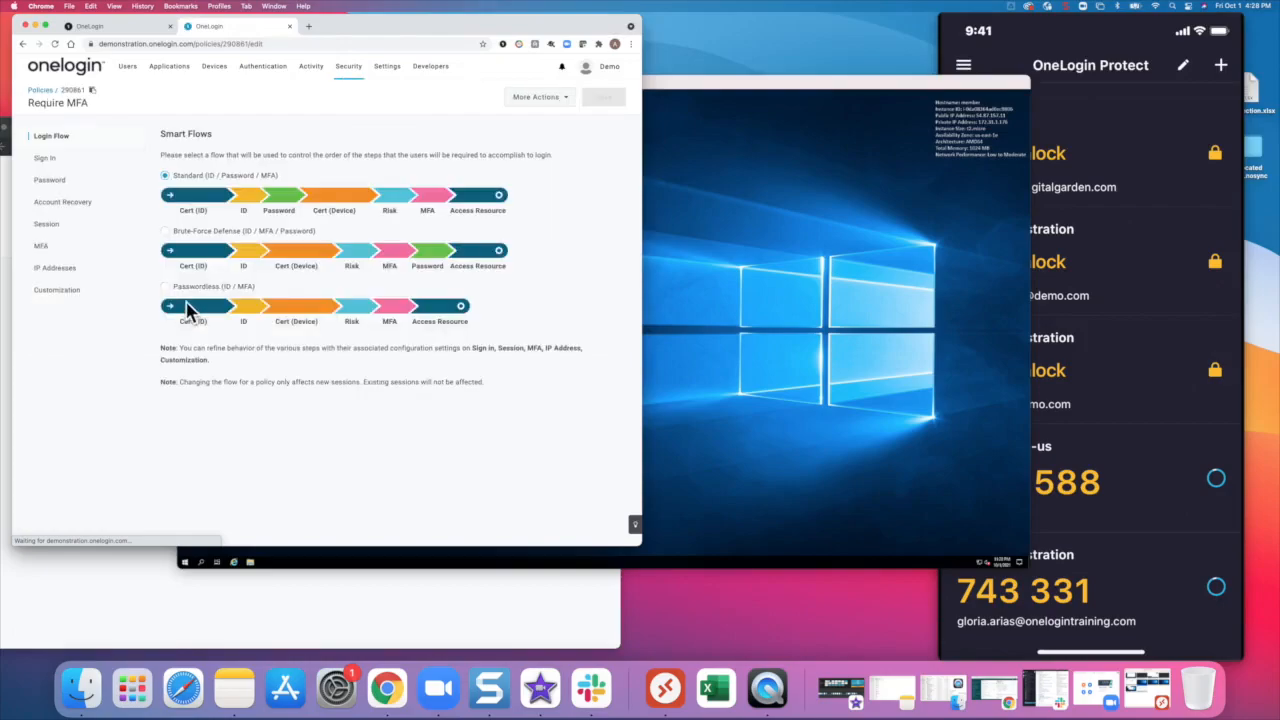
pyautogui.click(42, 247)
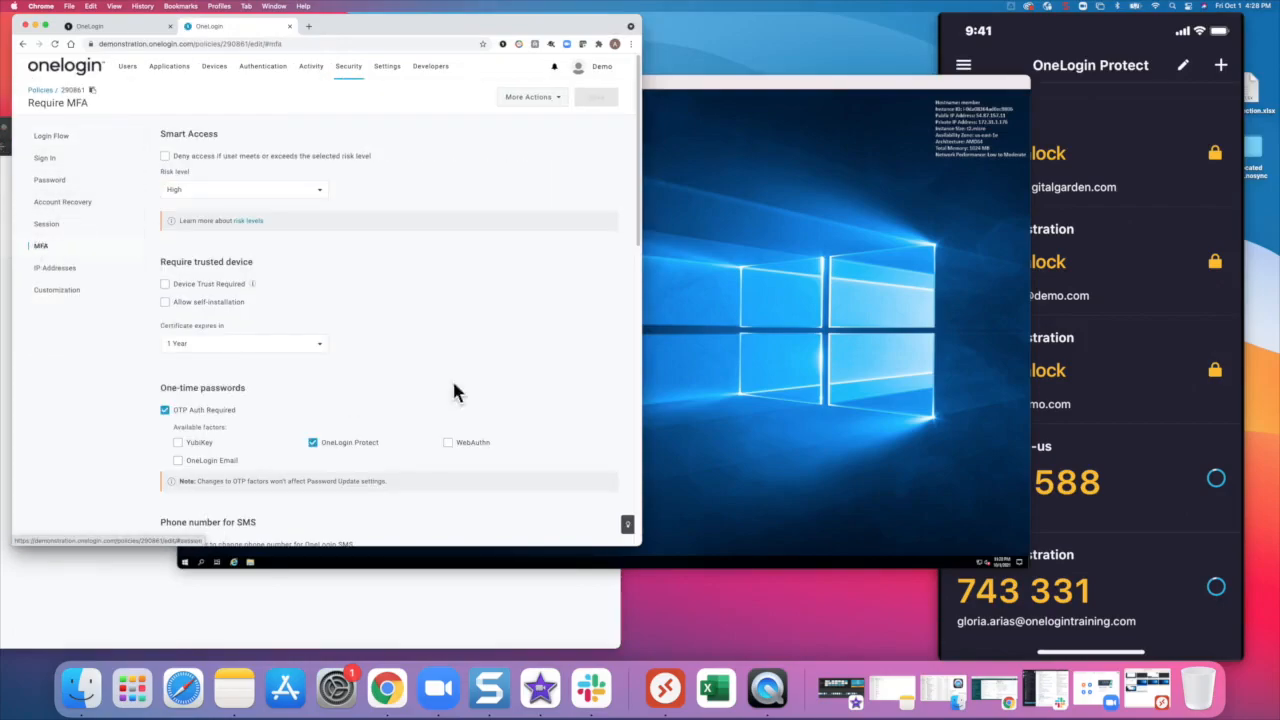
pyautogui.scroll(-1, 472, 365)
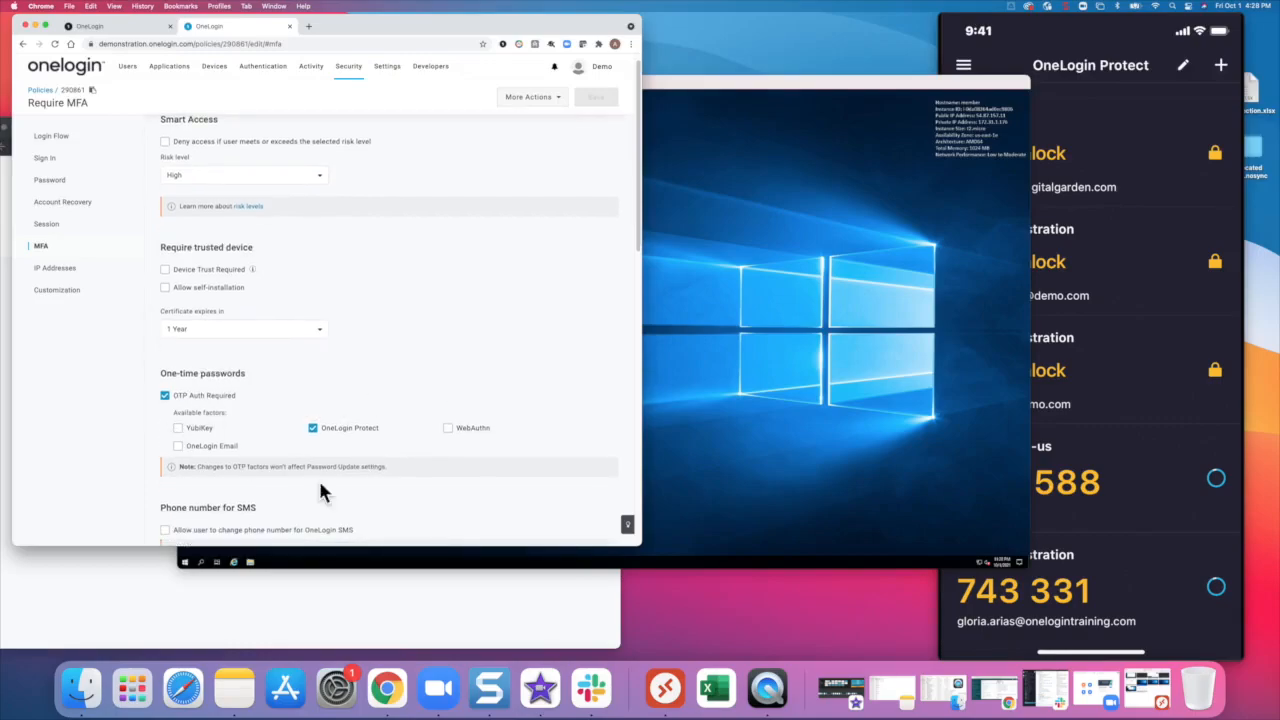
pyautogui.scroll(-5, 523, 517)
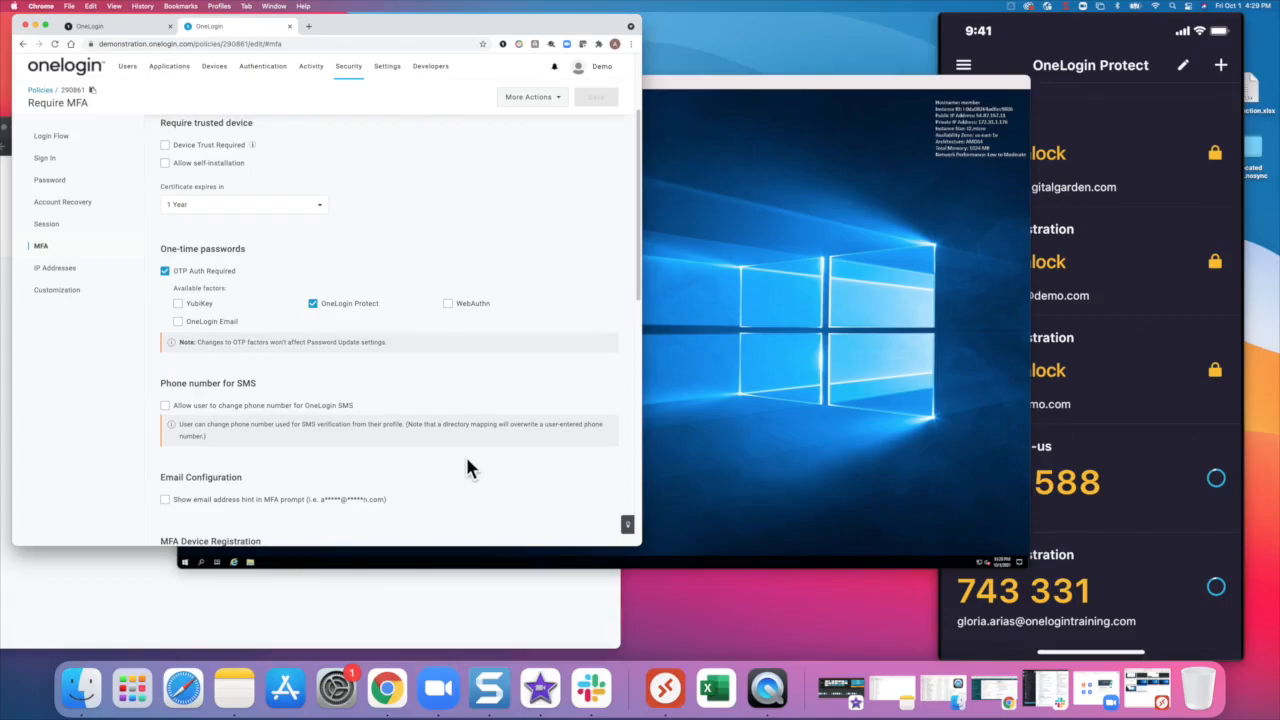
# Open the test user's record from the OneLogin Users list and force a logout of that user.
pyautogui.moveTo(129, 72)
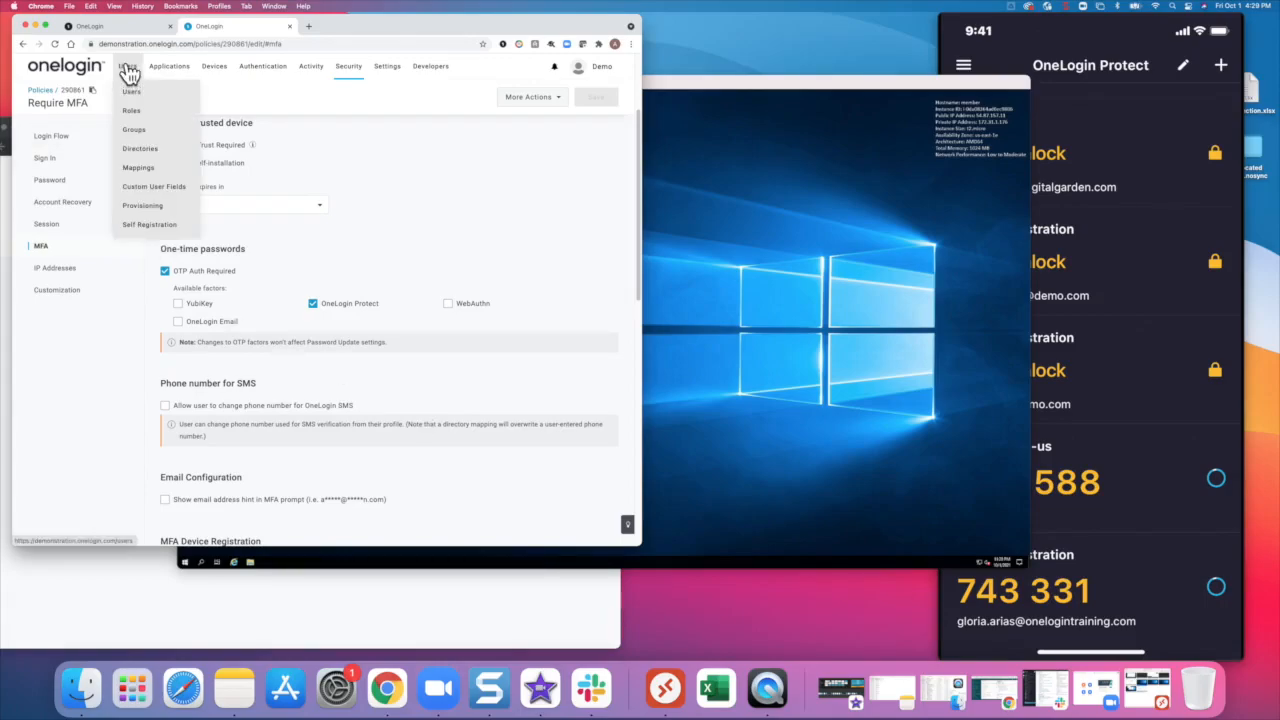
pyautogui.click(131, 95)
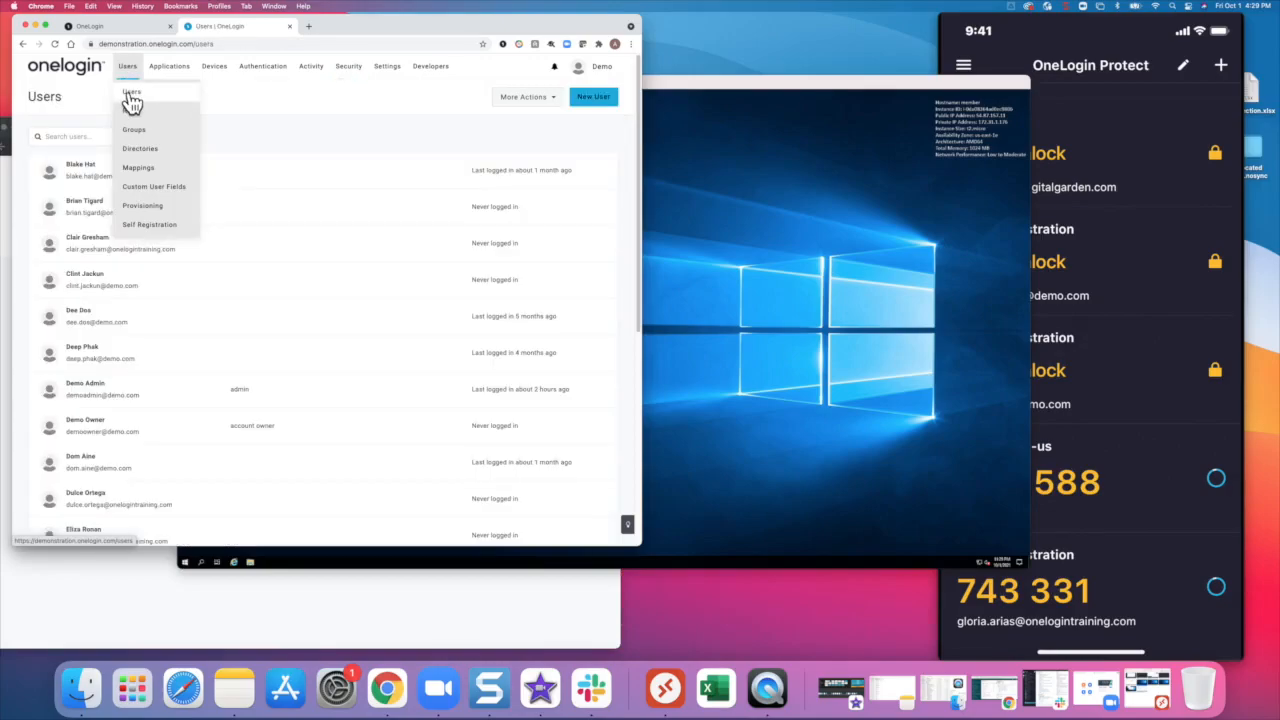
pyautogui.scroll(-5, 263, 490)
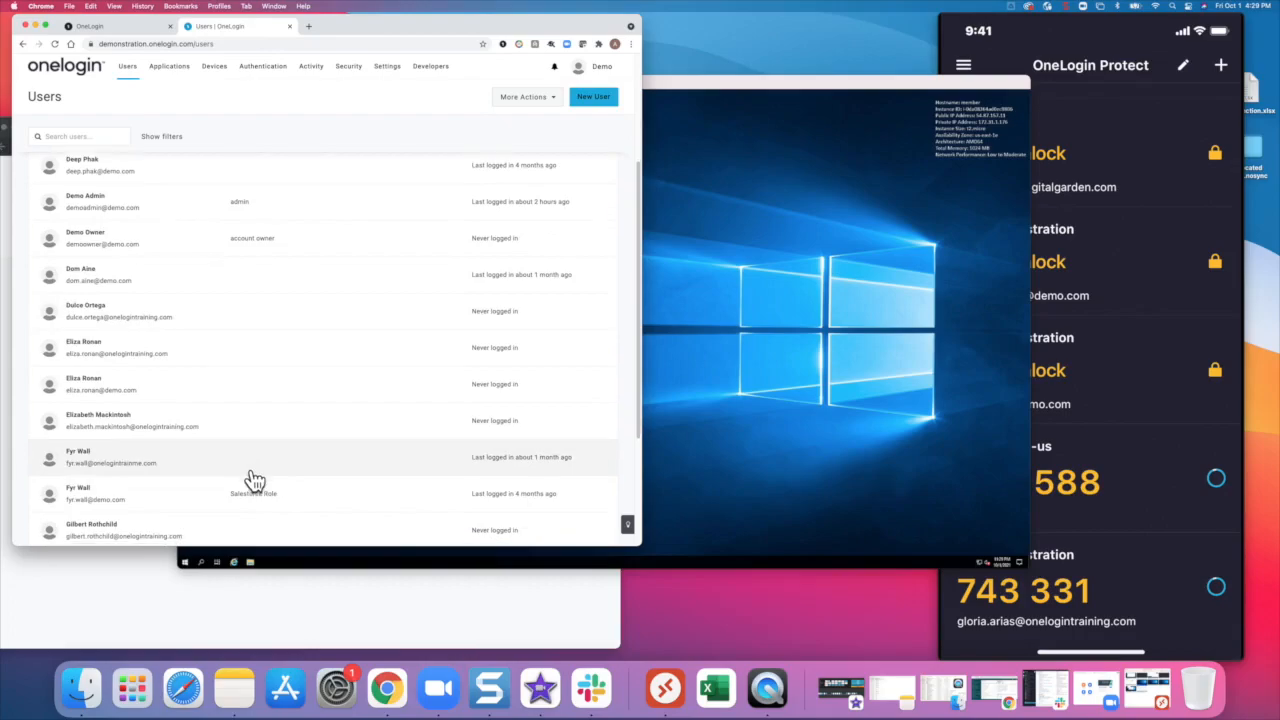
pyautogui.click(253, 491)
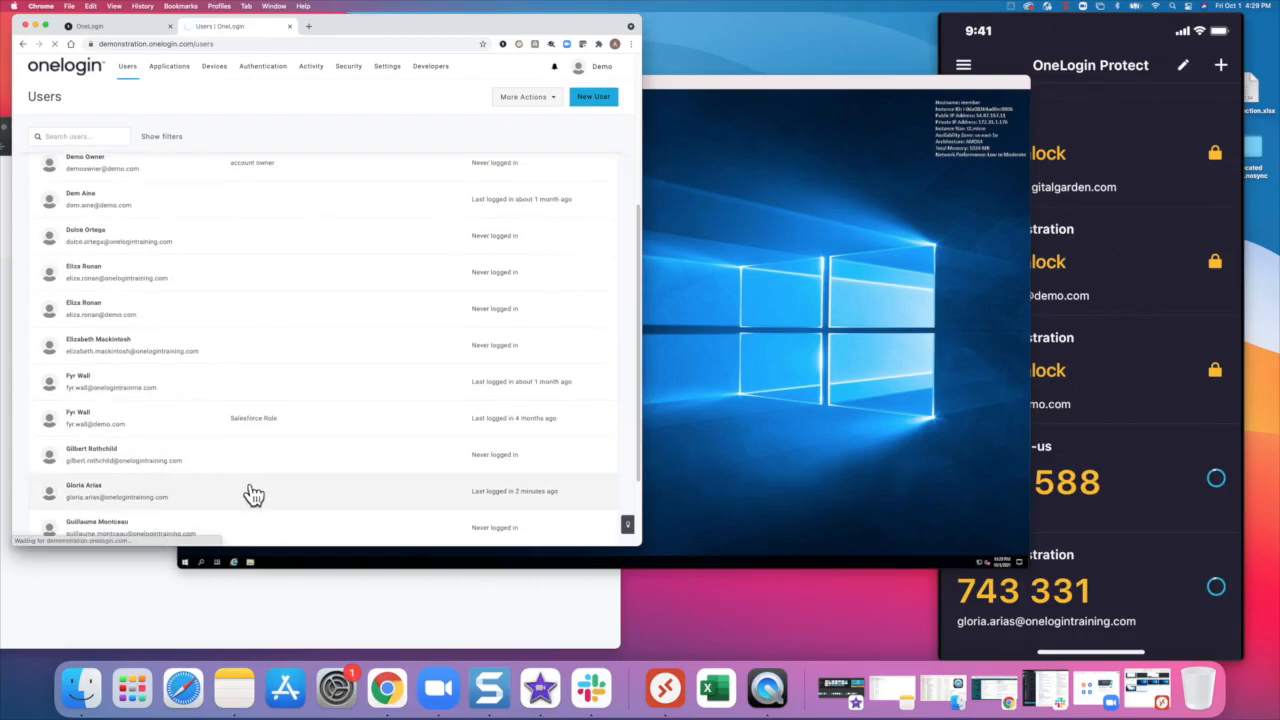
pyautogui.click(535, 100)
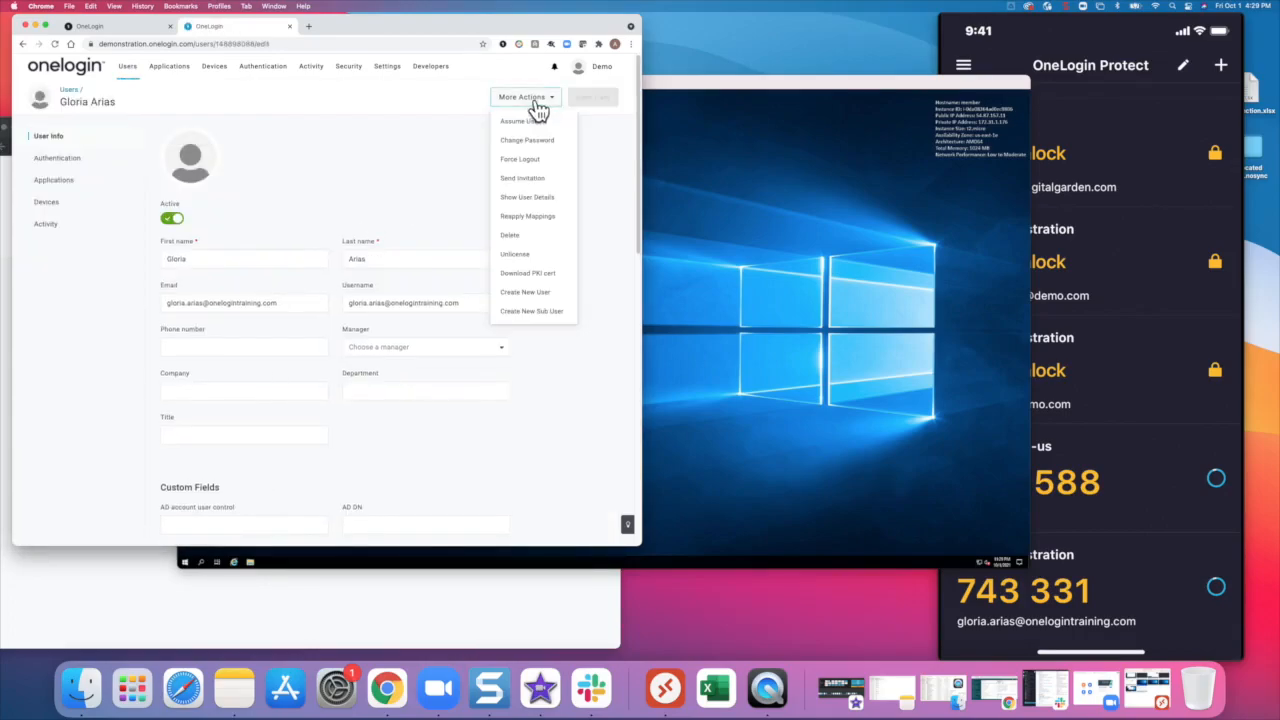
pyautogui.click(534, 160)
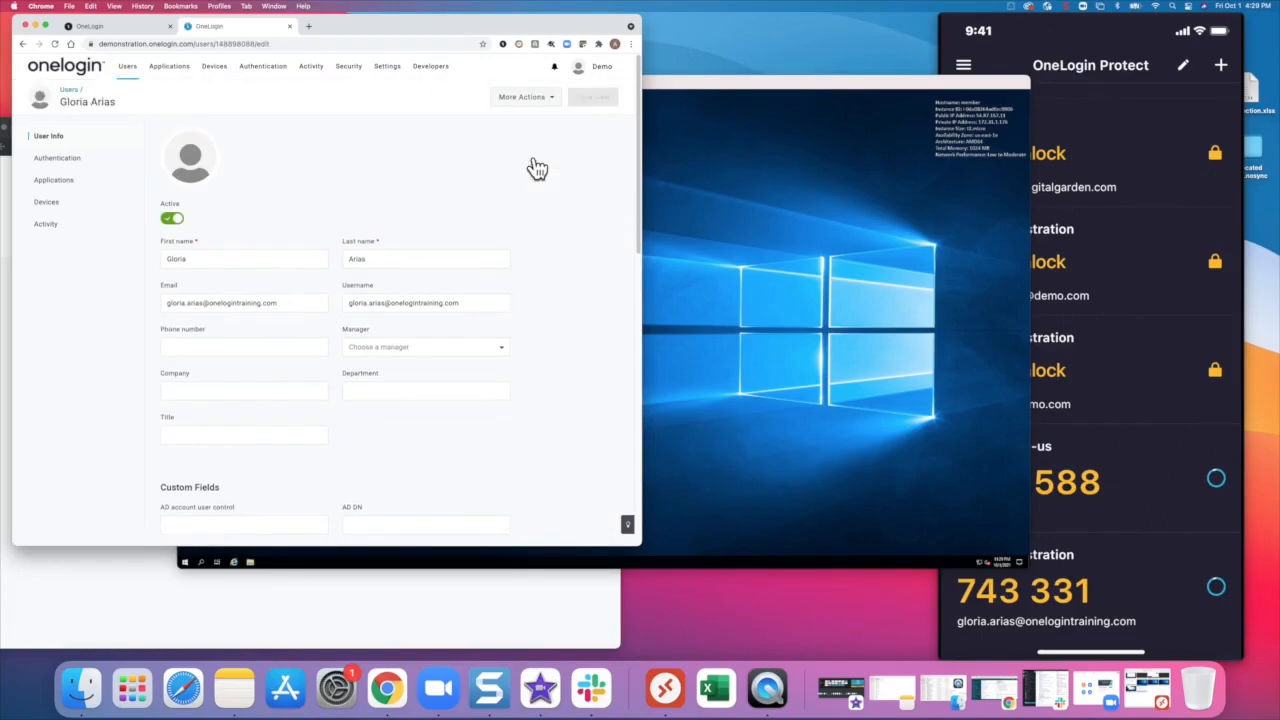
# Examine the details of the test user's two latest OneLogin login events in their activity log.
pyautogui.click(60, 229)
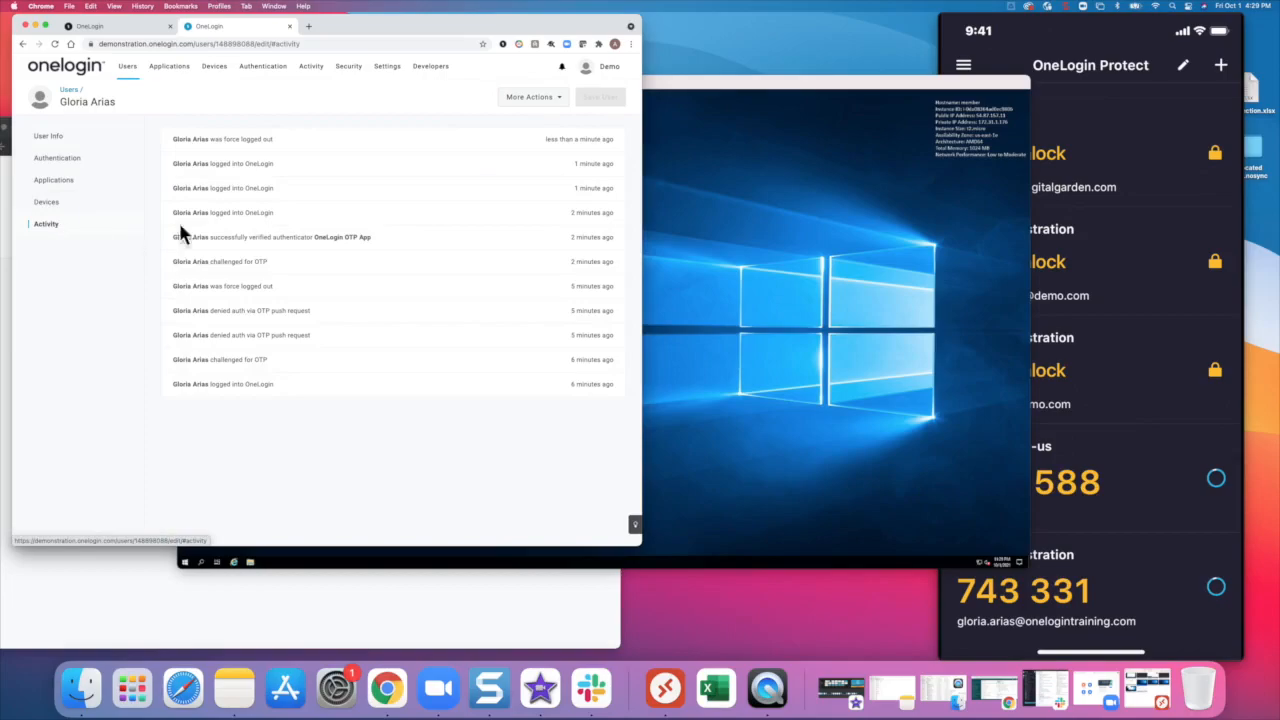
pyautogui.click(268, 172)
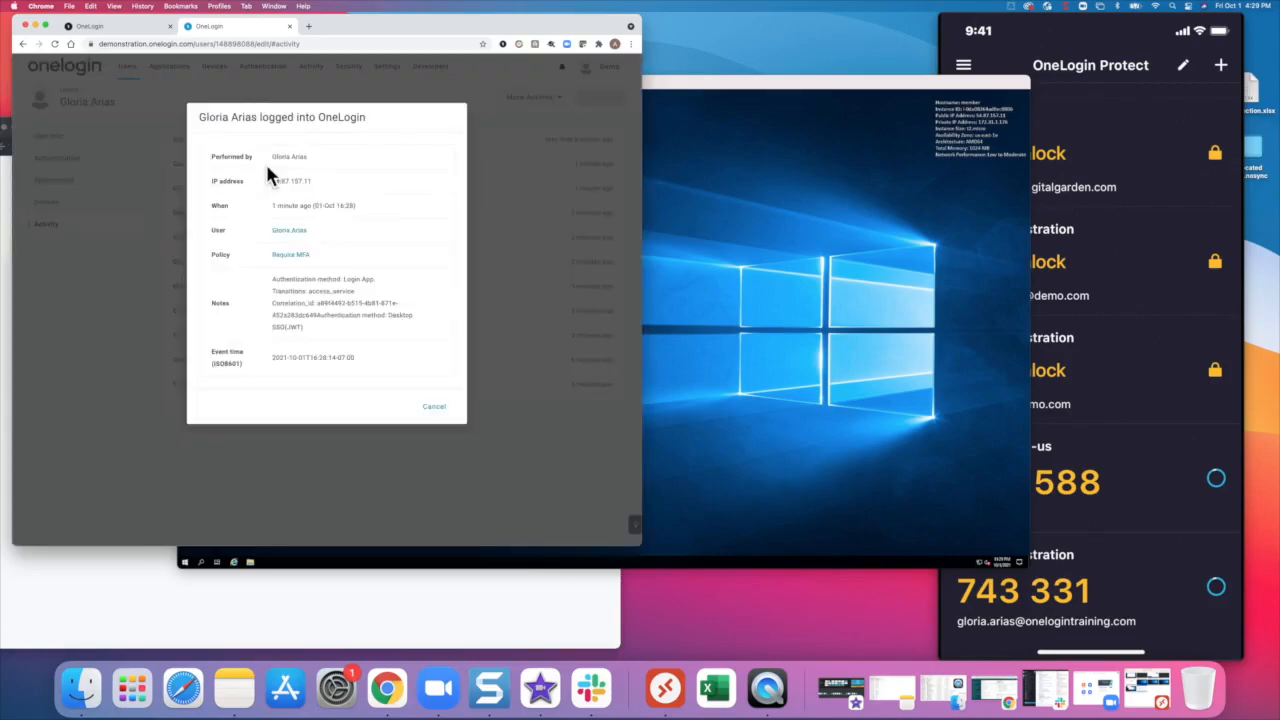
pyautogui.click(438, 408)
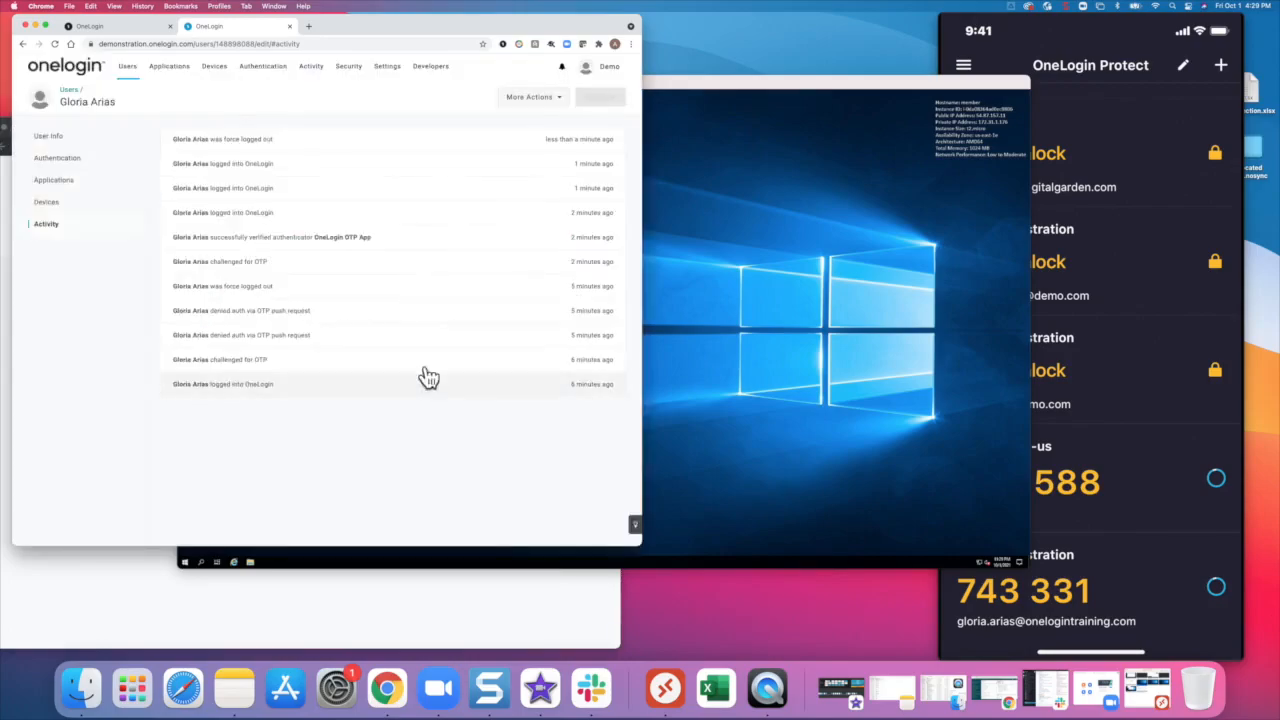
pyautogui.click(362, 198)
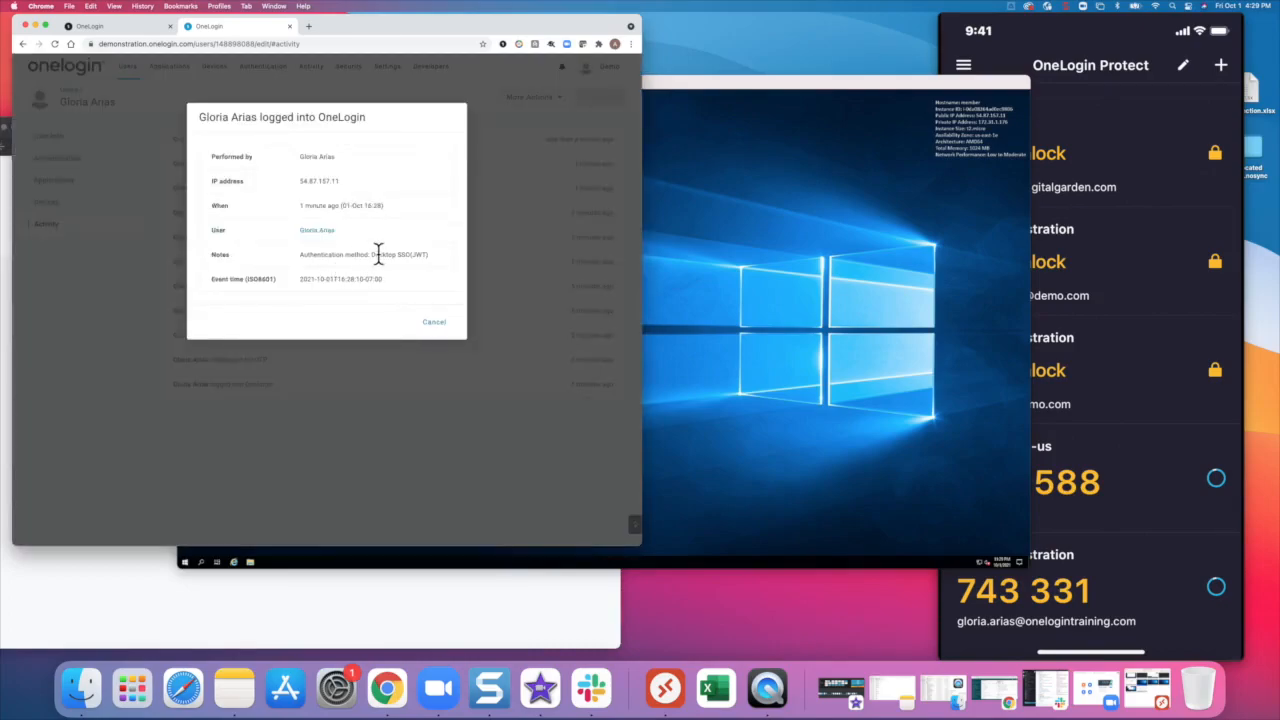
# Check the authentication method in the notes of the opened login event and close its details.
pyautogui.moveTo(369, 254); pyautogui.dragTo(428, 253)
pyautogui.click(428, 330)
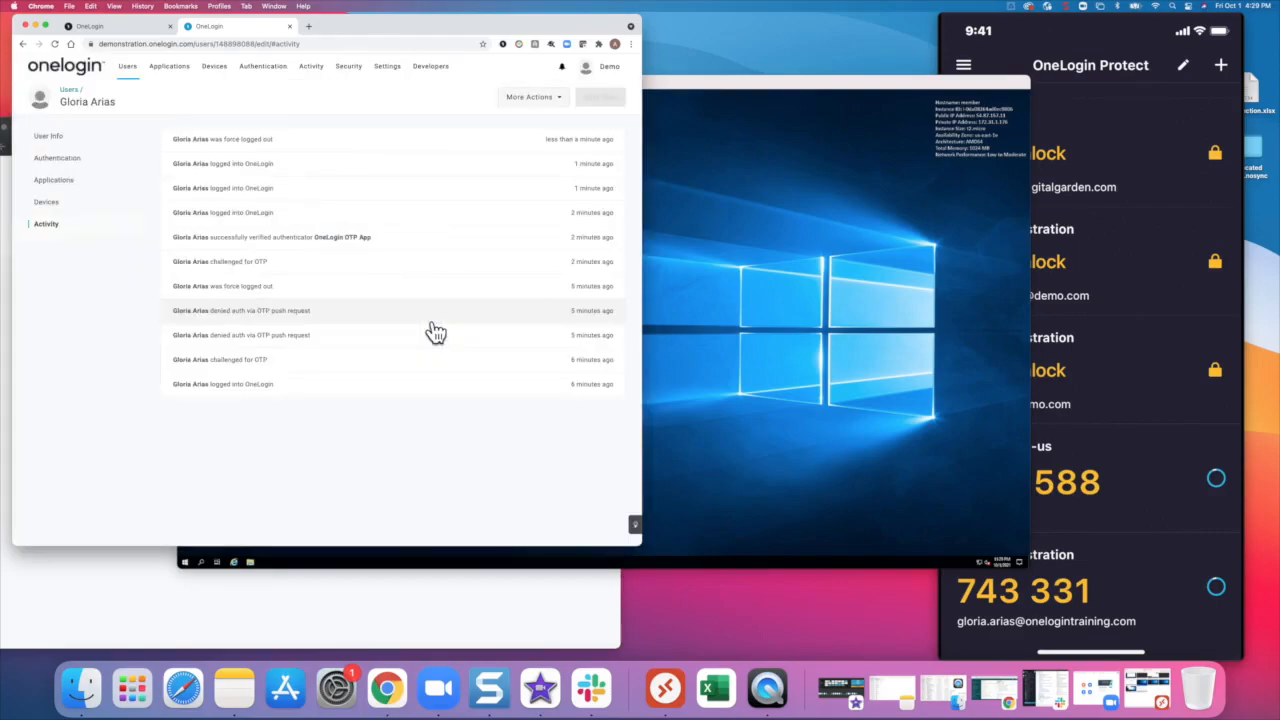
pyautogui.click(699, 86)
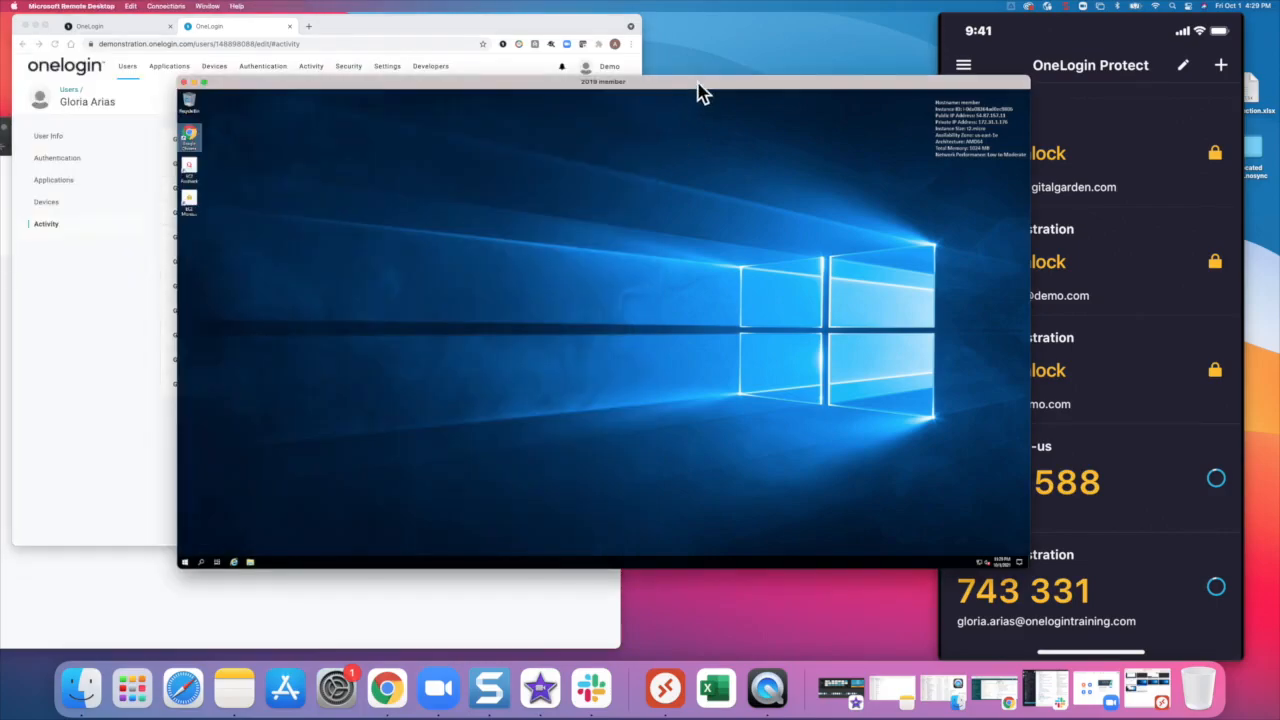
# Open the Windows Domain Authentication settings in the OneLogin admin portal and review the user policy MFA option.
pyautogui.click(255, 59)
pyautogui.click(253, 66)
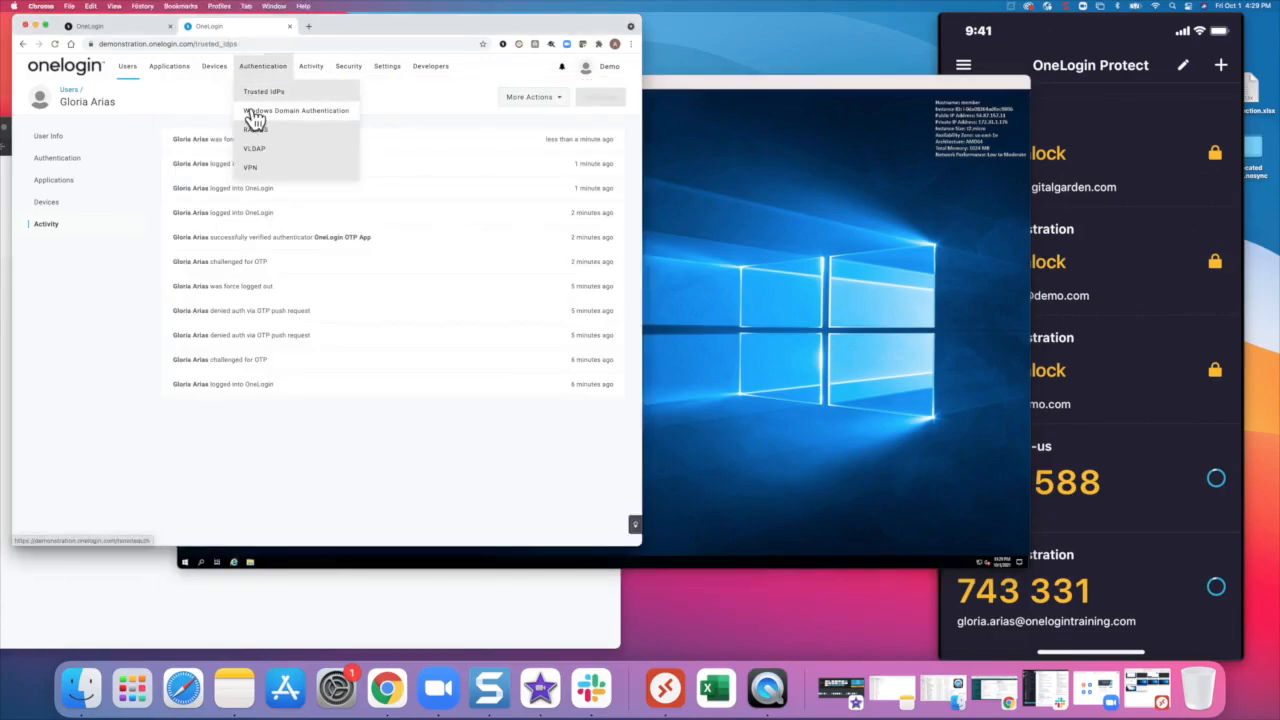
pyautogui.click(256, 114)
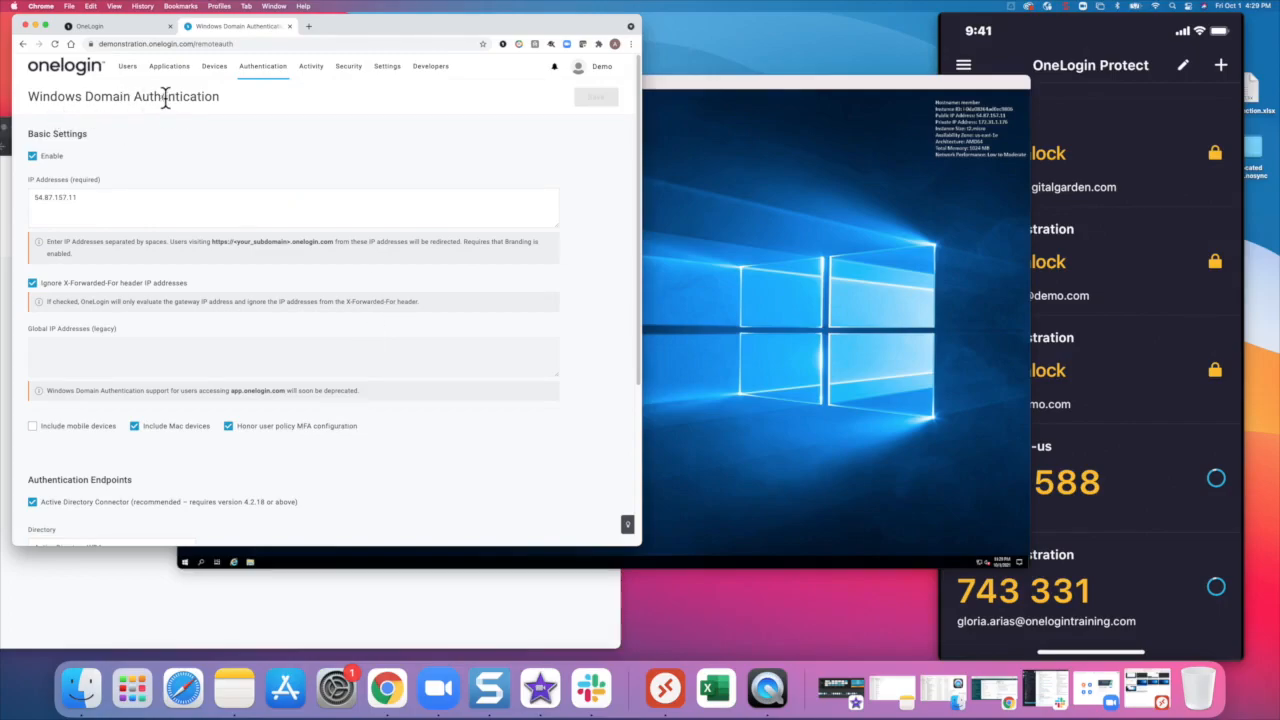
# Open the Require MFA user policy and check the one-time password requirement in its MFA settings.
pyautogui.moveTo(348, 66)
pyautogui.click(350, 92)
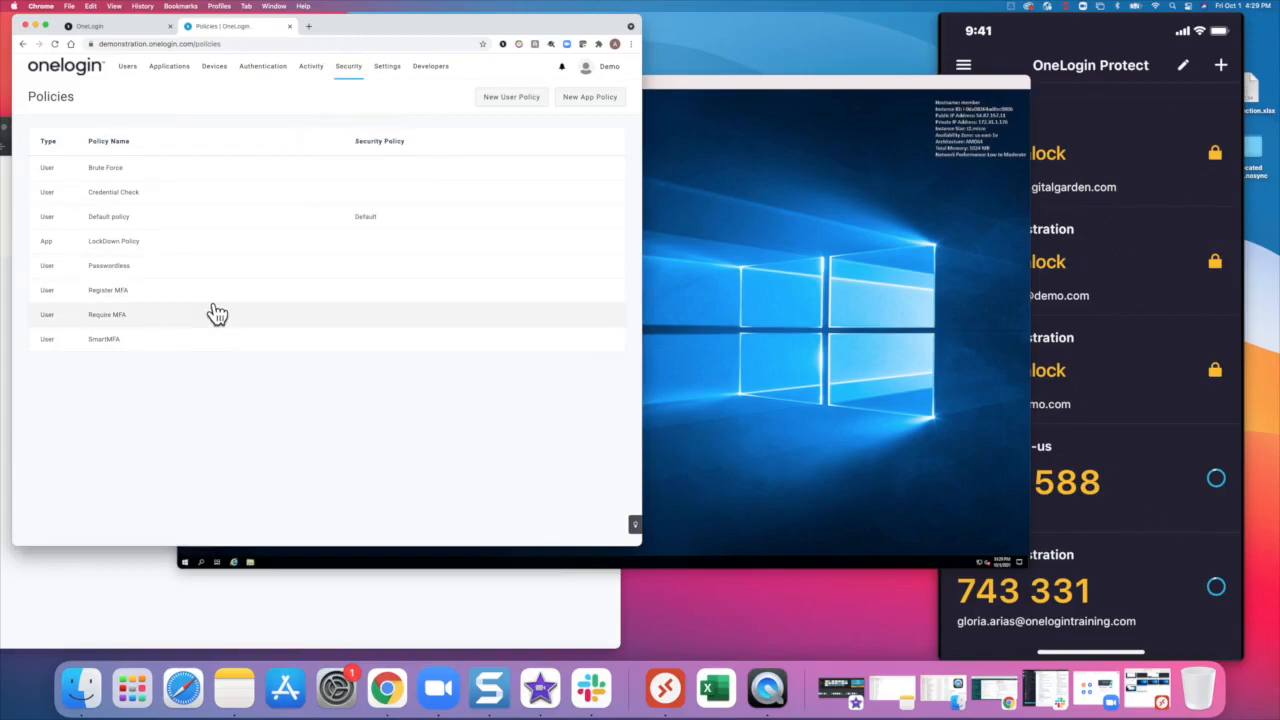
pyautogui.click(217, 314)
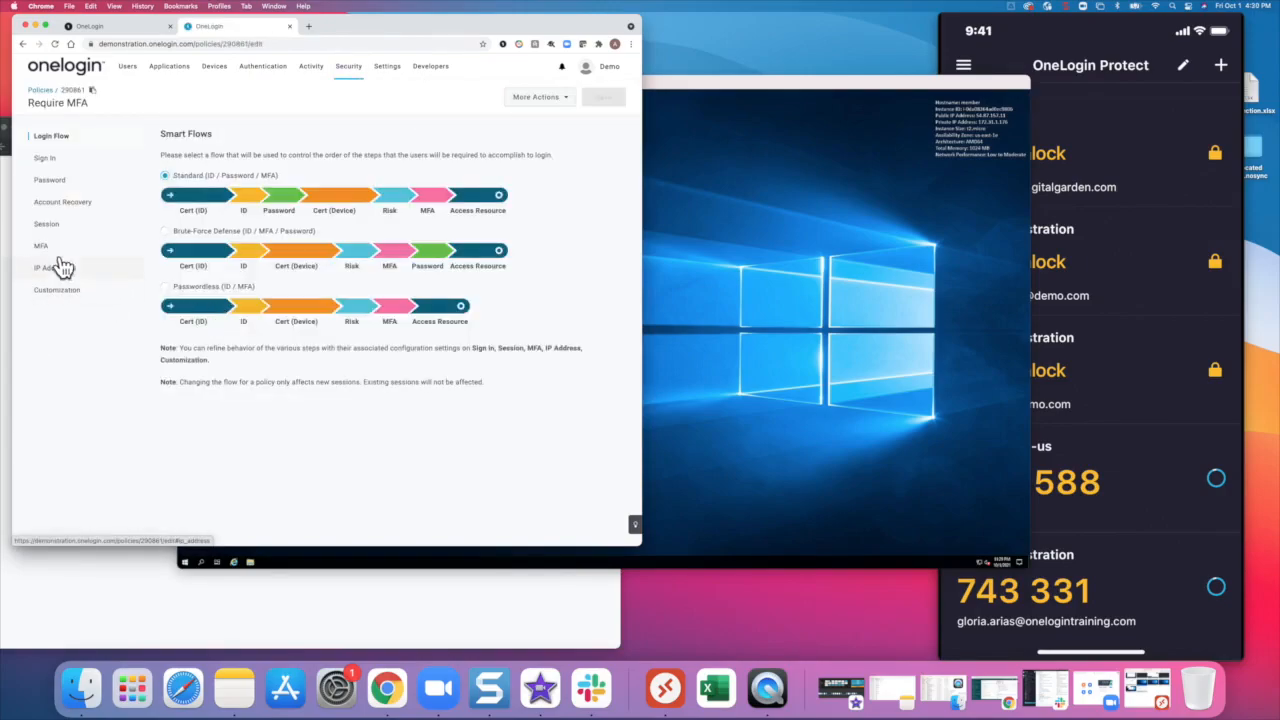
pyautogui.click(58, 250)
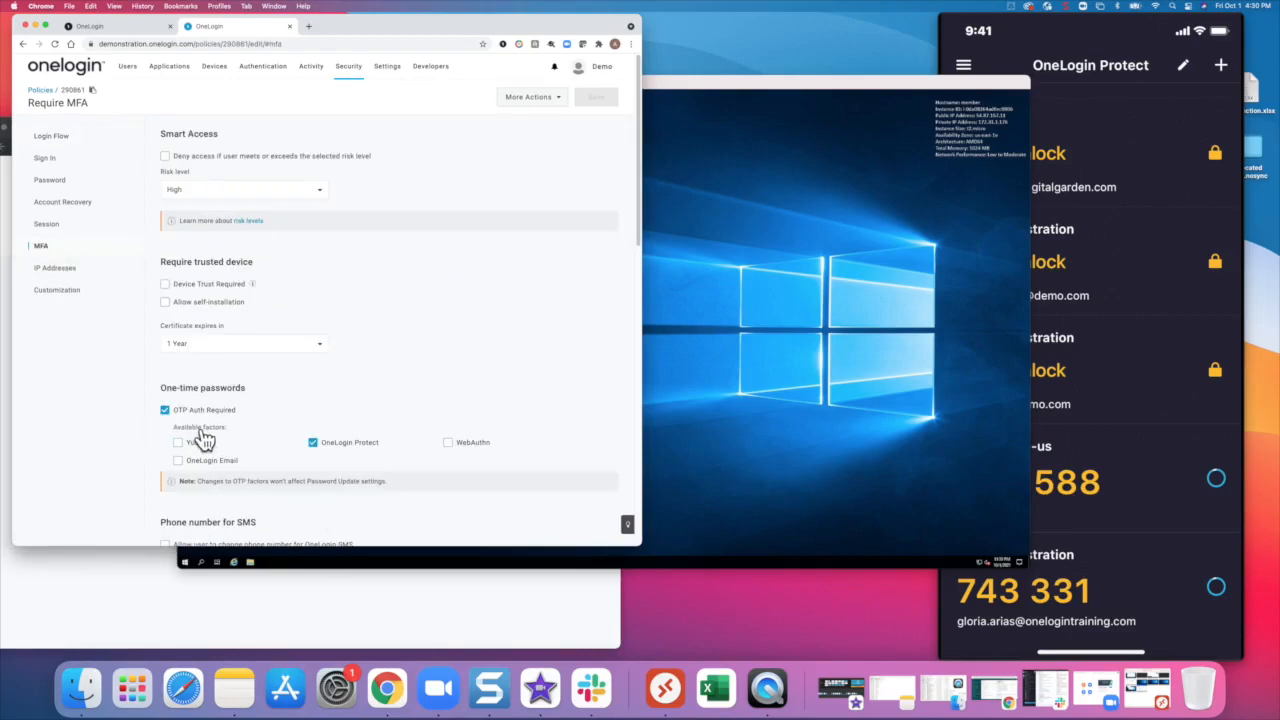
# Switch to the 2019 member remote session, shift its window clear of the phone display, and load demonstration.onelogin.com in Chrome.
pyautogui.click(756, 84)
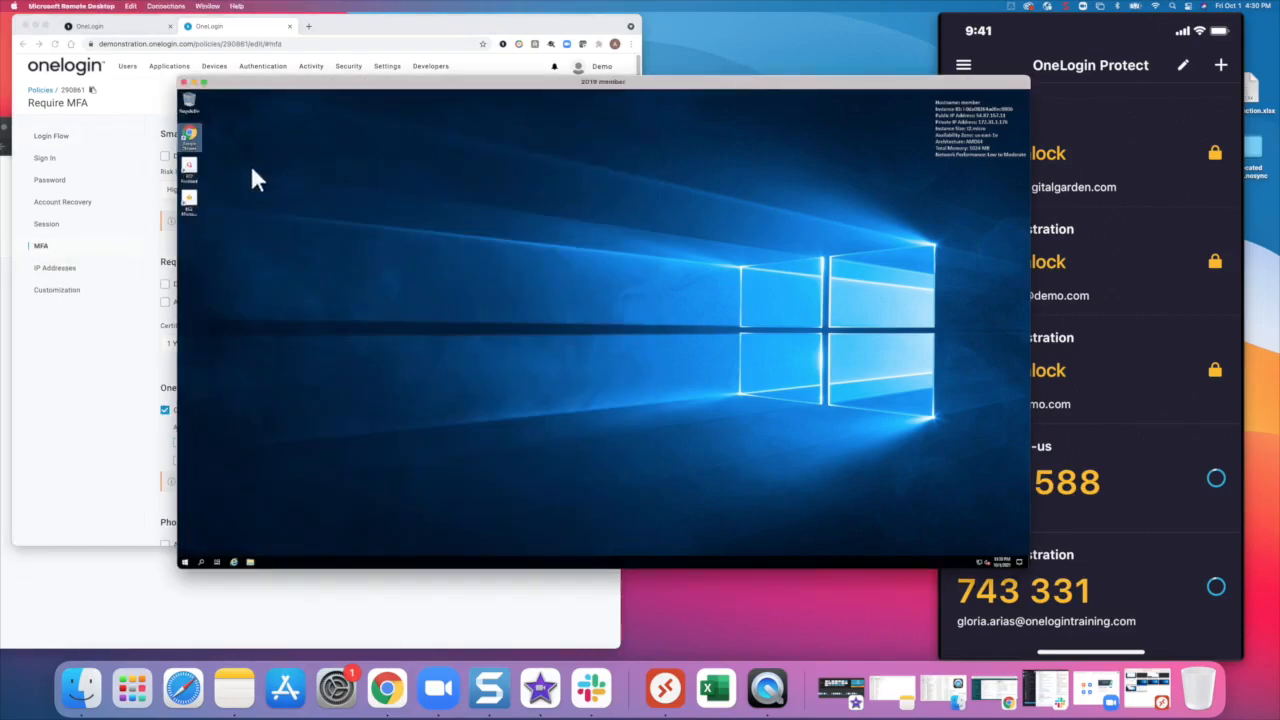
pyautogui.doubleClick(190, 136)
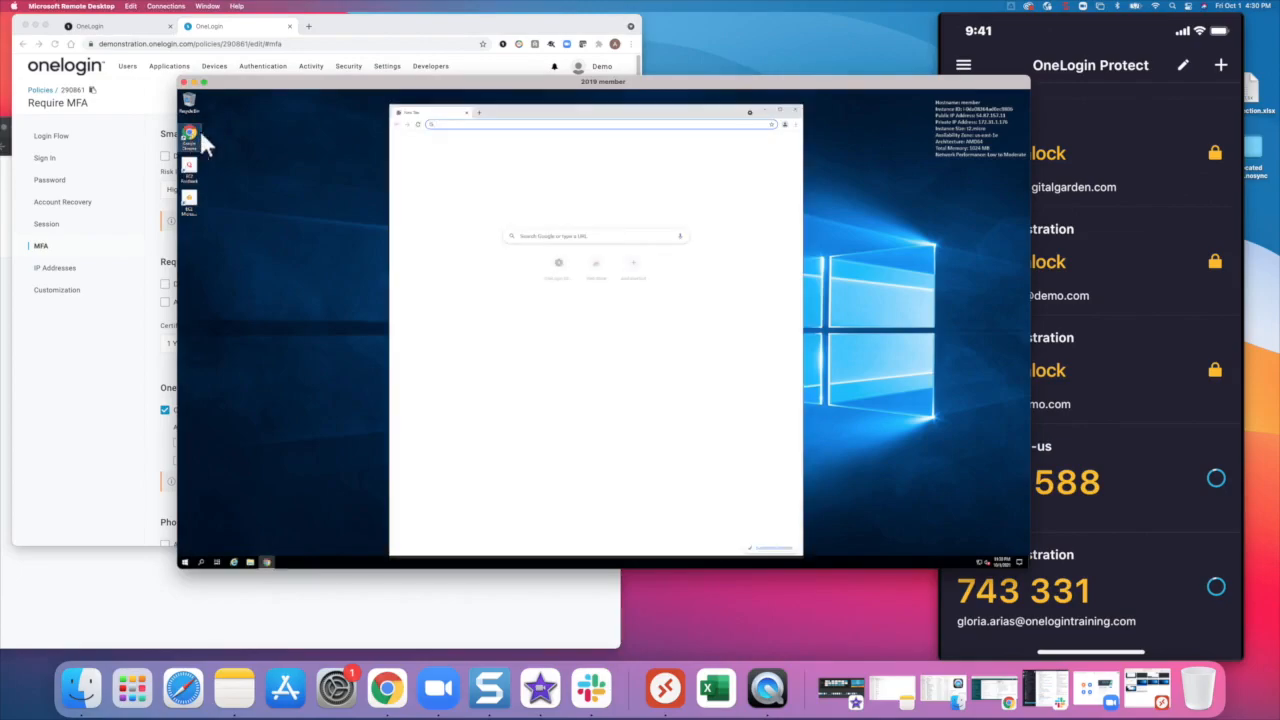
pyautogui.moveTo(490, 88); pyautogui.dragTo(400, 93)
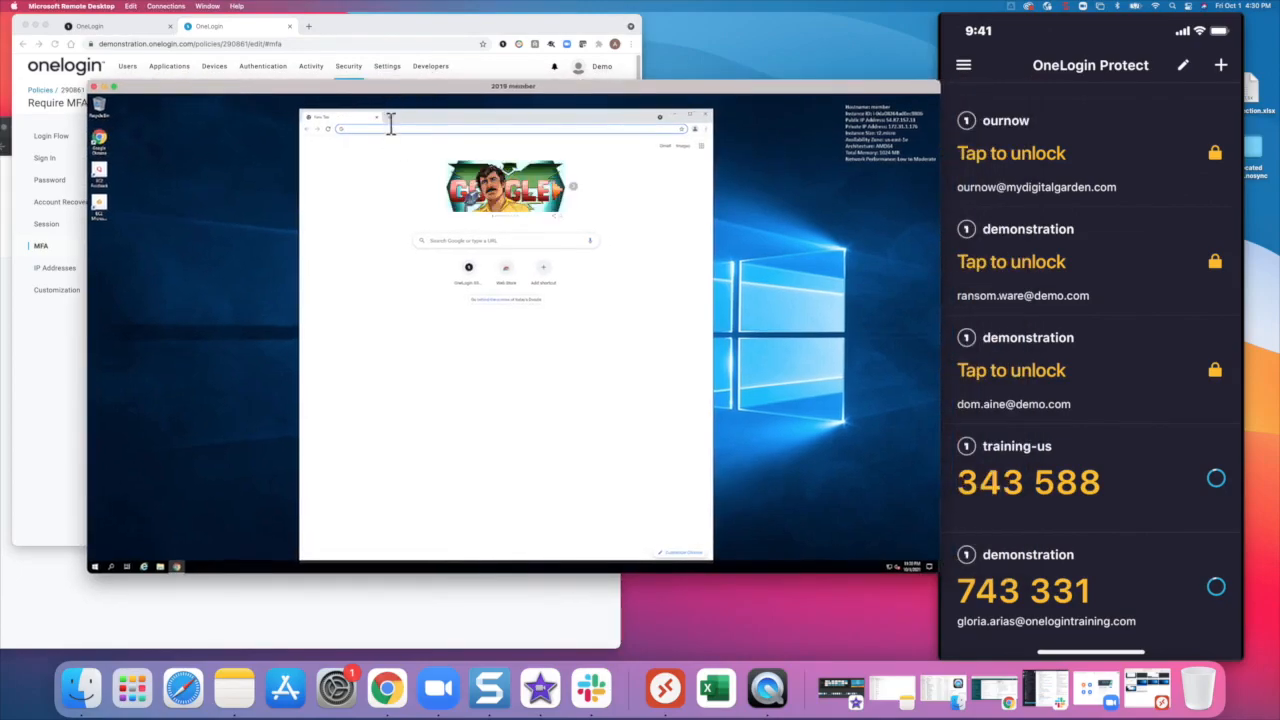
pyautogui.click(389, 127)
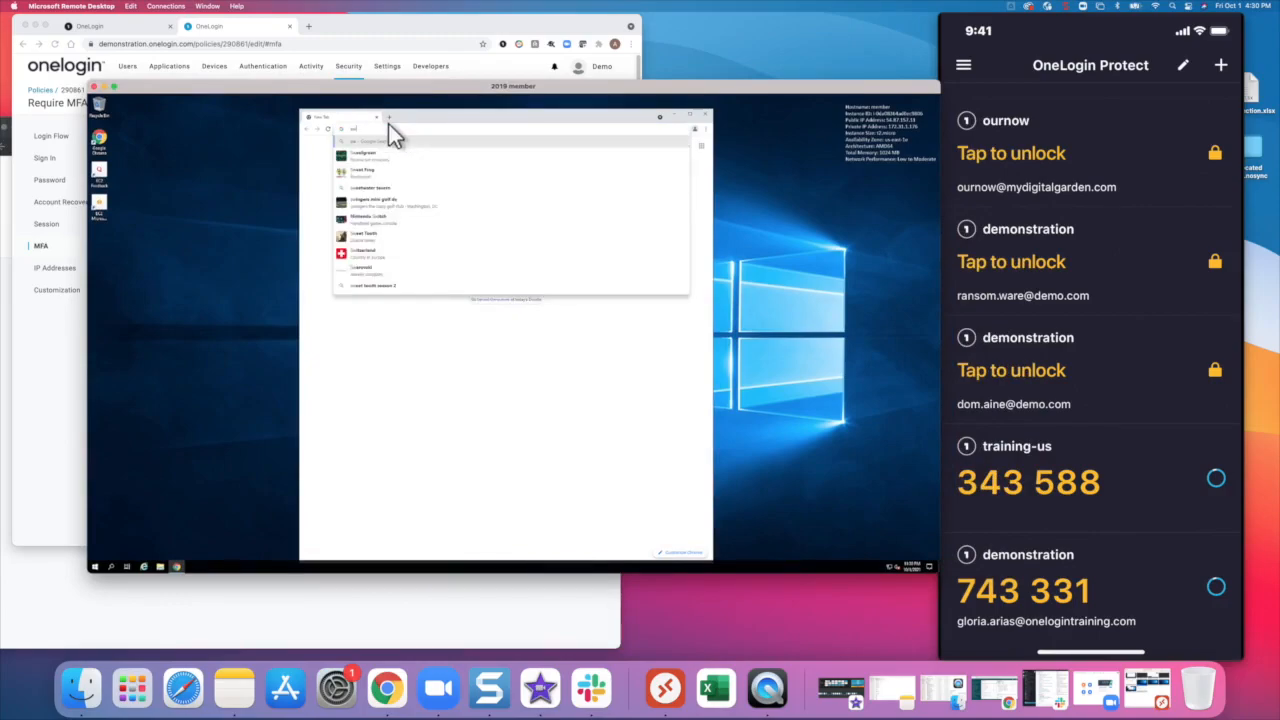
pyautogui.write('demonstration.onelogin.com')
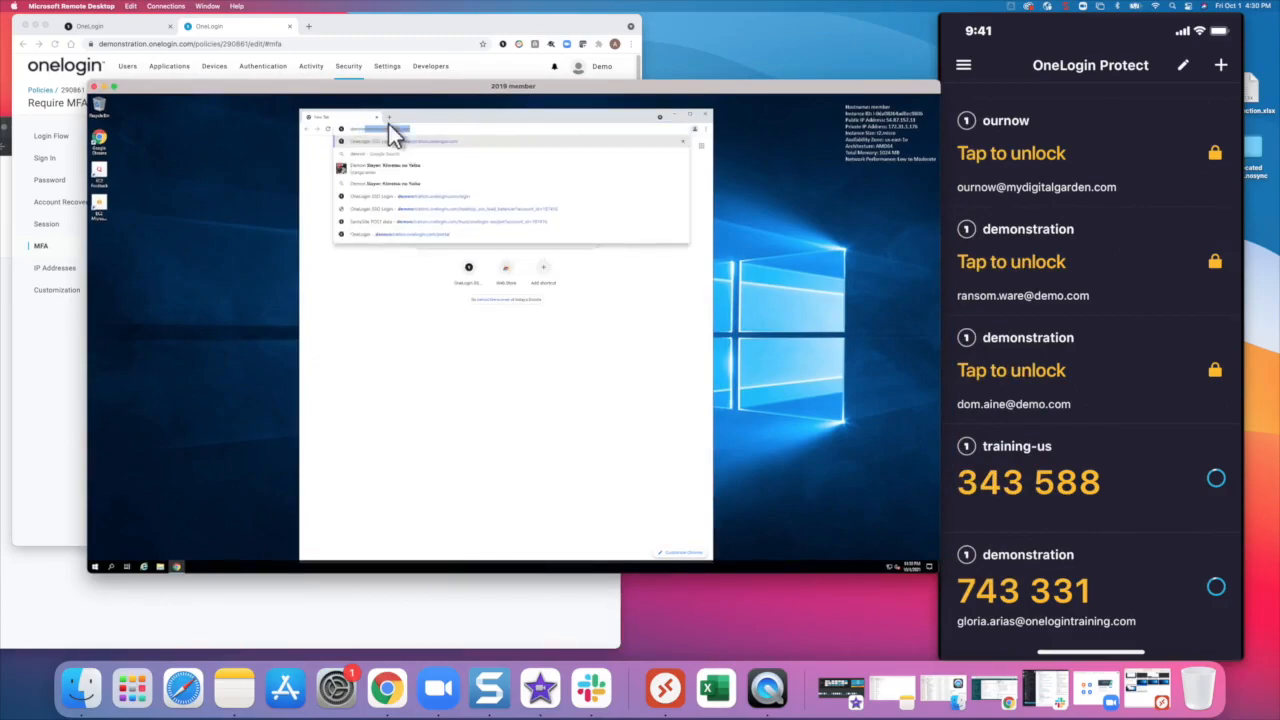
pyautogui.press('Return')
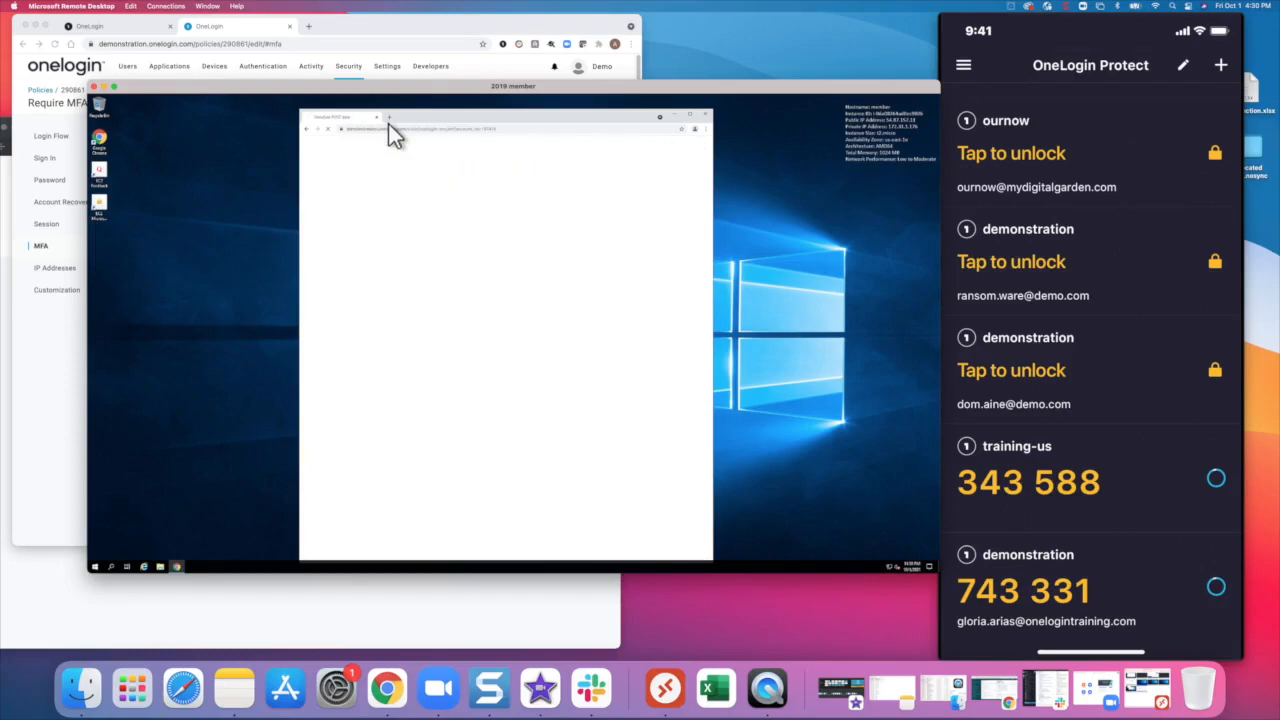